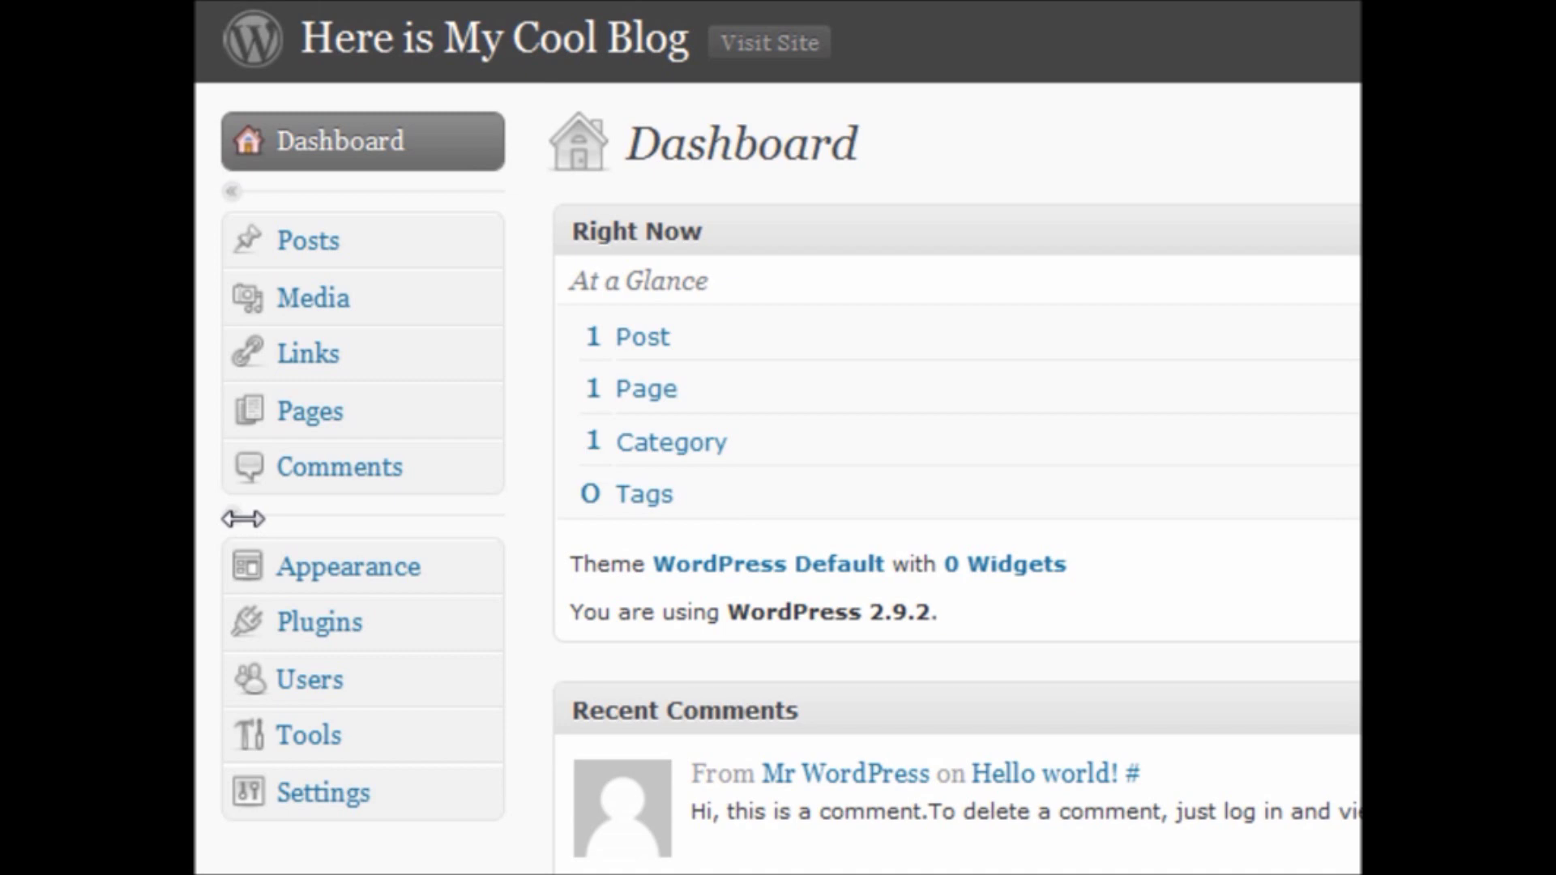
# Collapse the navigation menu to icons, preview the Posts submenu, and restore the full-width menu
pyautogui.click(243, 519)
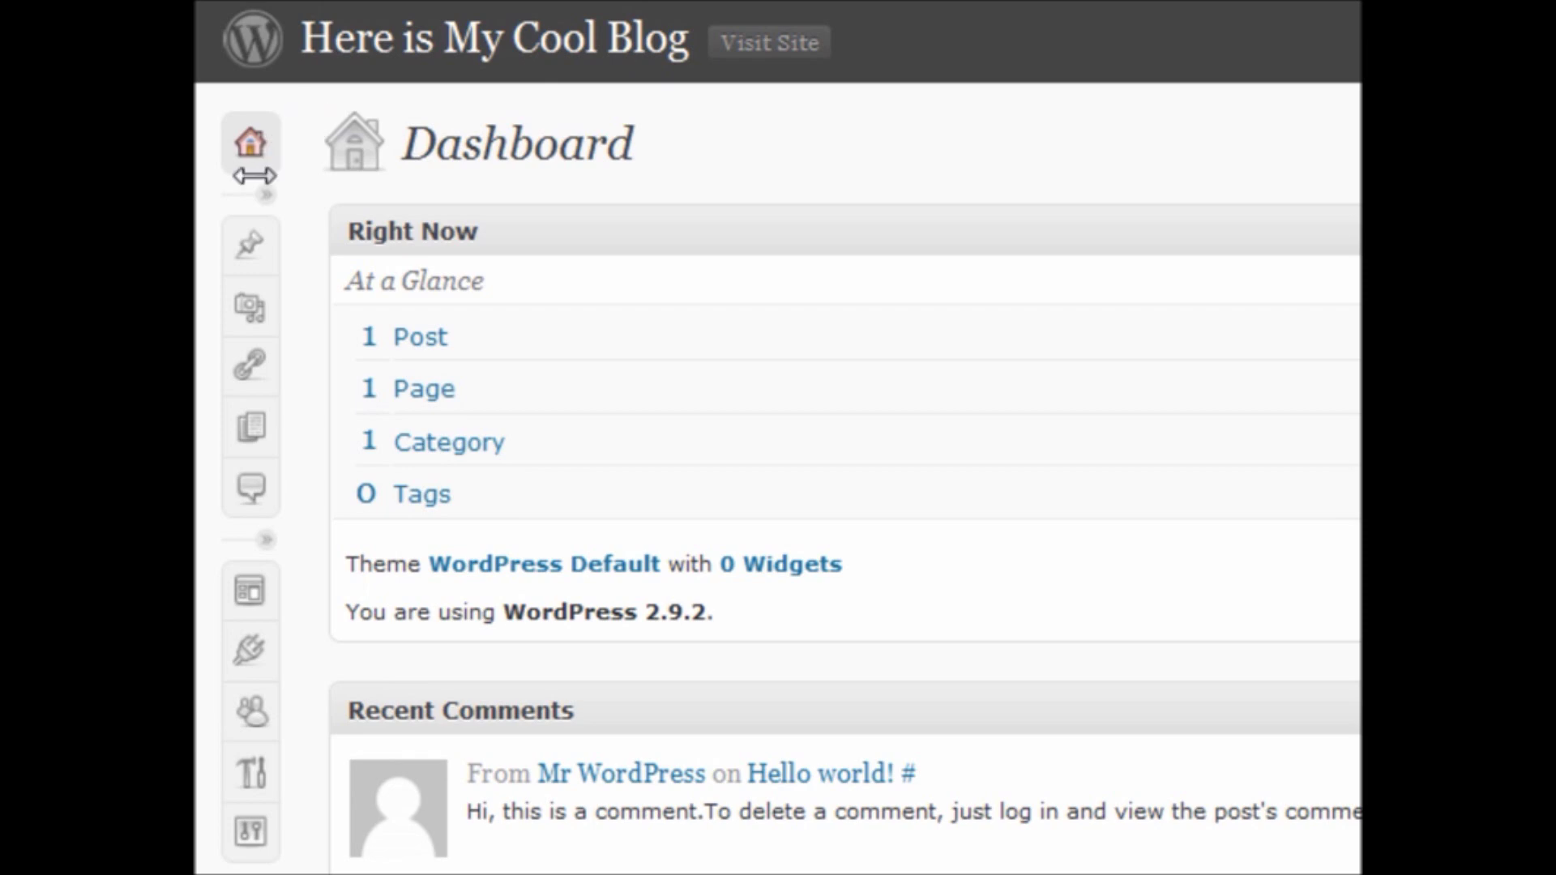
pyautogui.moveTo(253, 264)
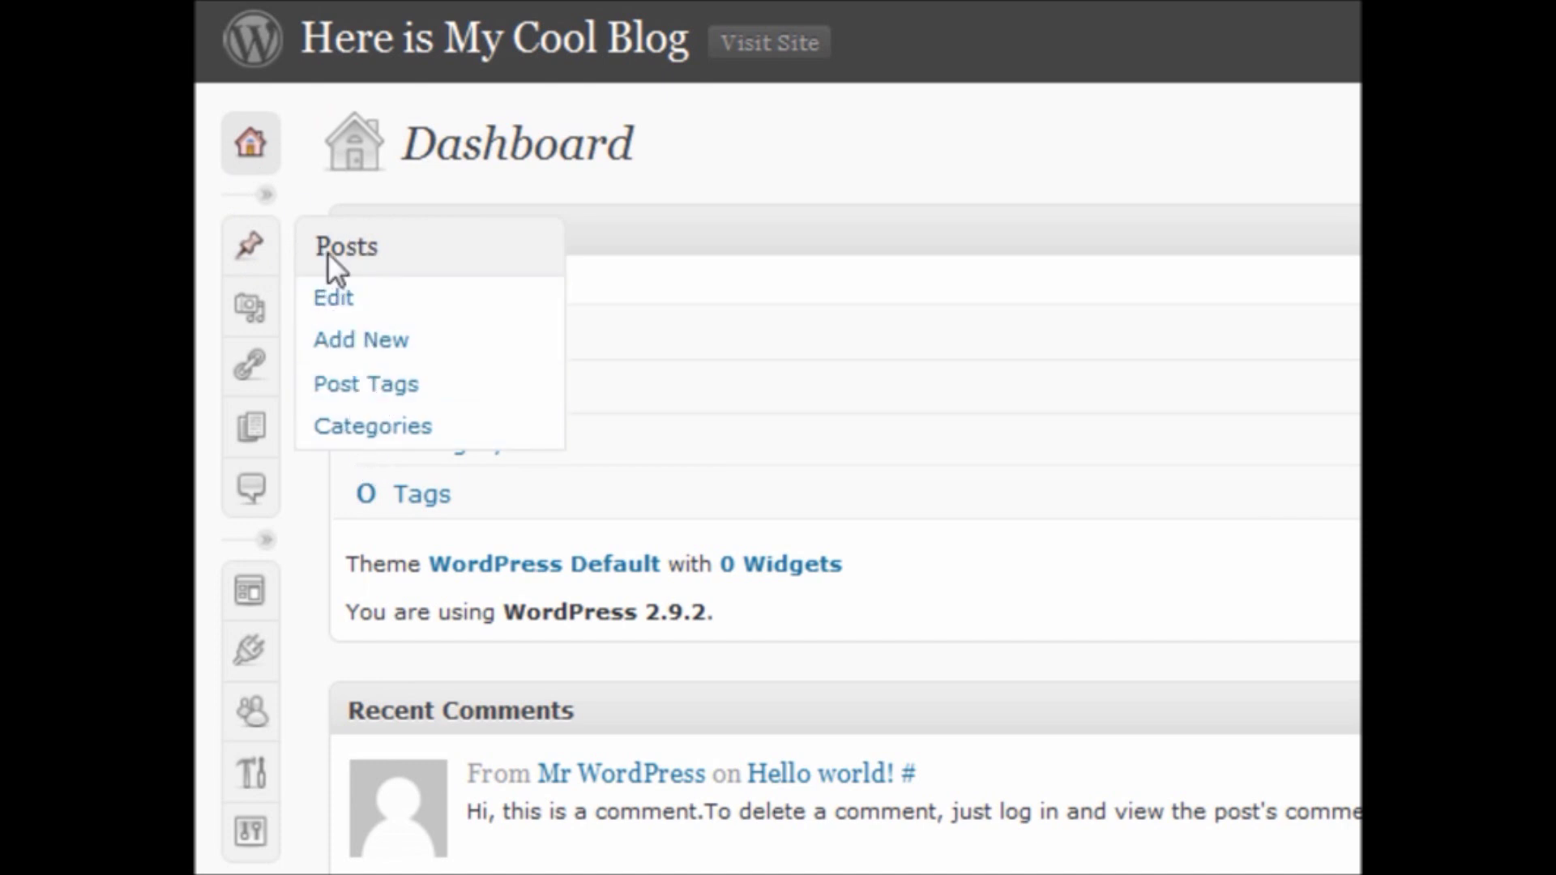
pyautogui.click(274, 196)
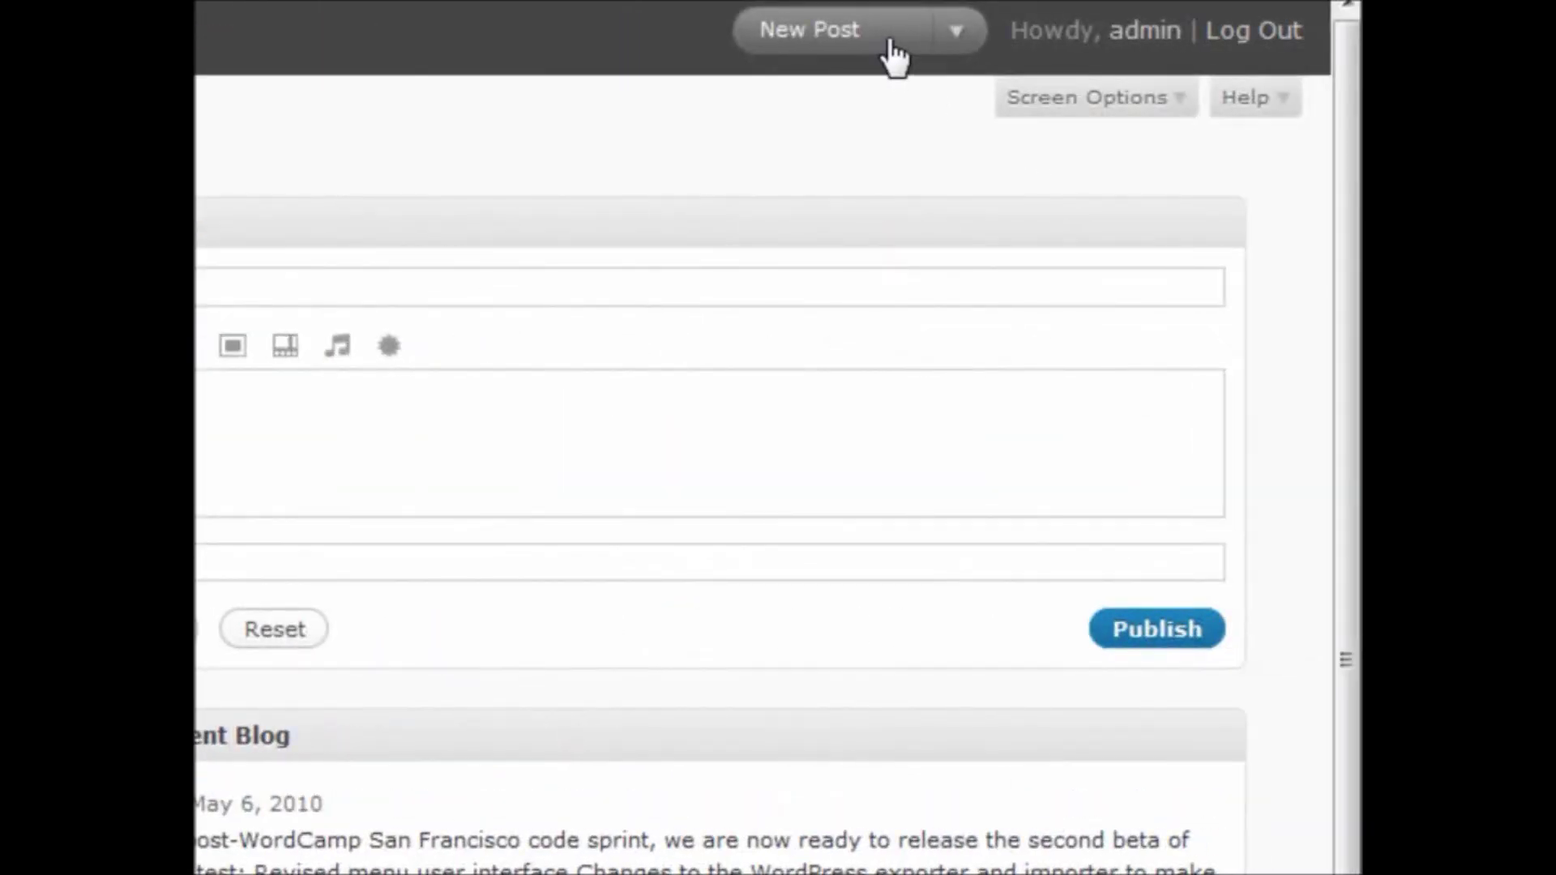
# Look through the alternative quick actions offered beside New Post
pyautogui.click(953, 31)
pyautogui.click(944, 32)
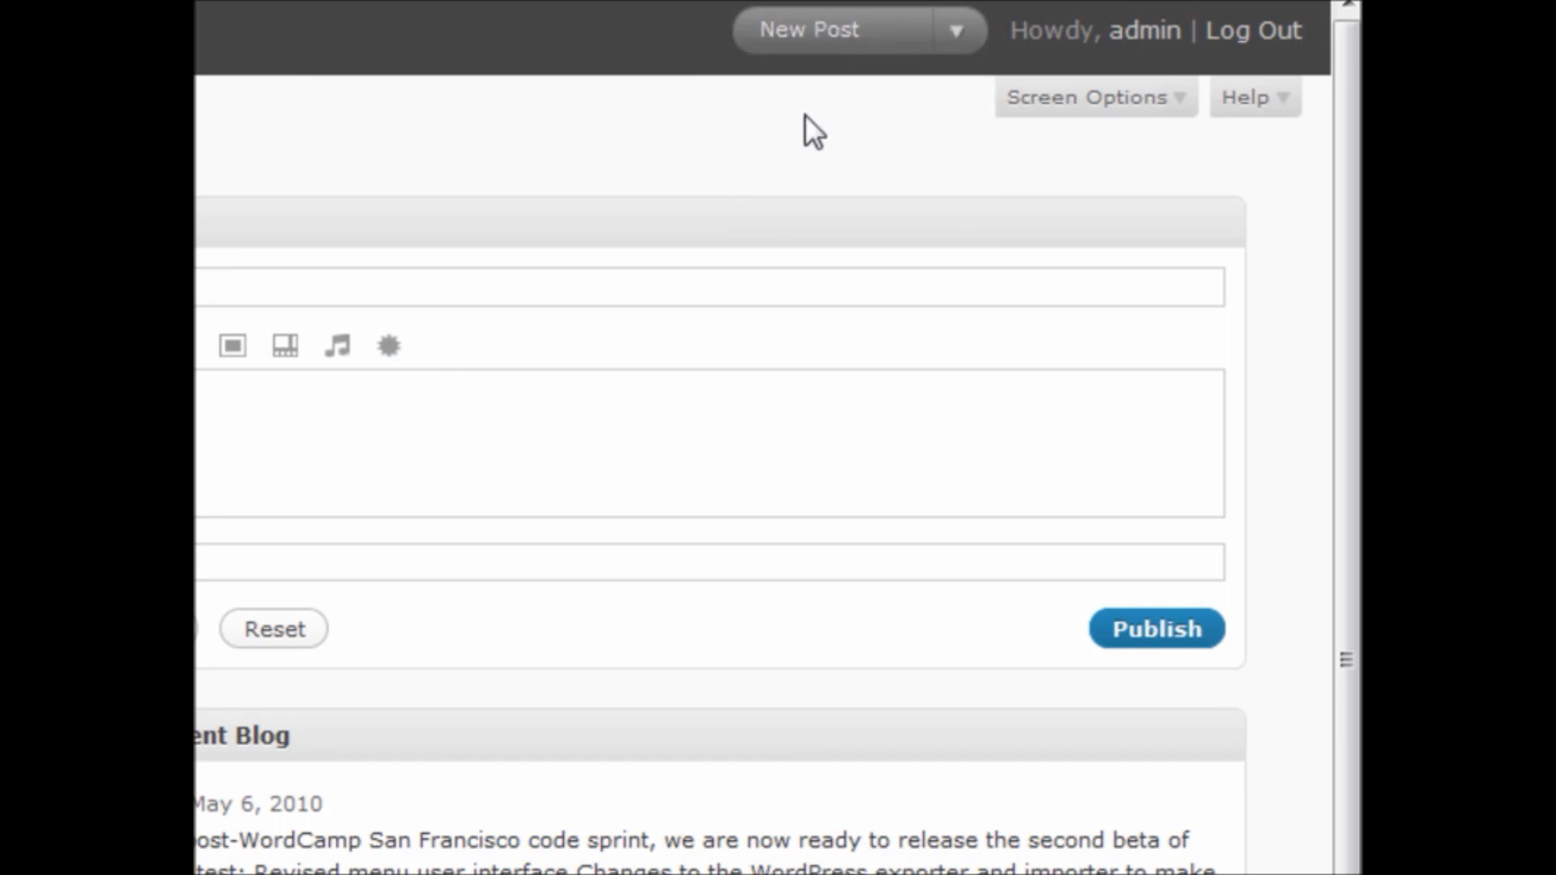
pyautogui.click(950, 34)
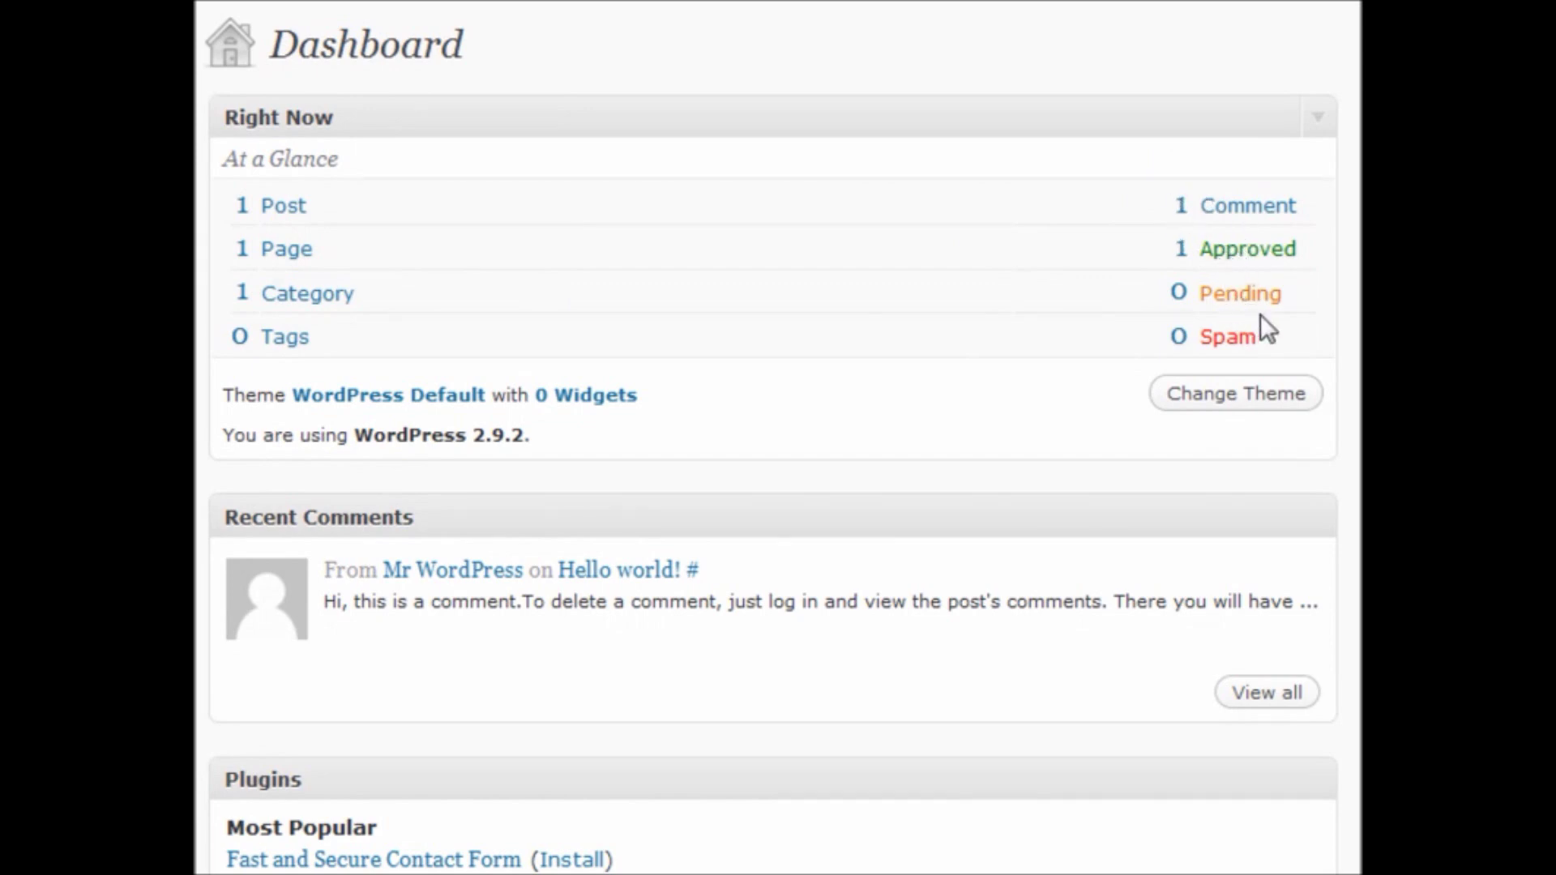
# Examine the Right Now summary, the WordPress version line, and the moderation actions of the latest entry in Recent Comments
pyautogui.moveTo(1271, 338); pyautogui.dragTo(1142, 333)
pyautogui.click(1101, 337)
pyautogui.moveTo(261, 435); pyautogui.dragTo(553, 435)
pyautogui.click(553, 435)
pyautogui.moveTo(537, 436); pyautogui.dragTo(357, 435)
pyautogui.click(363, 435)
pyautogui.scroll(-3, 1127, 516)
pyautogui.scroll(-1, 1126, 516)
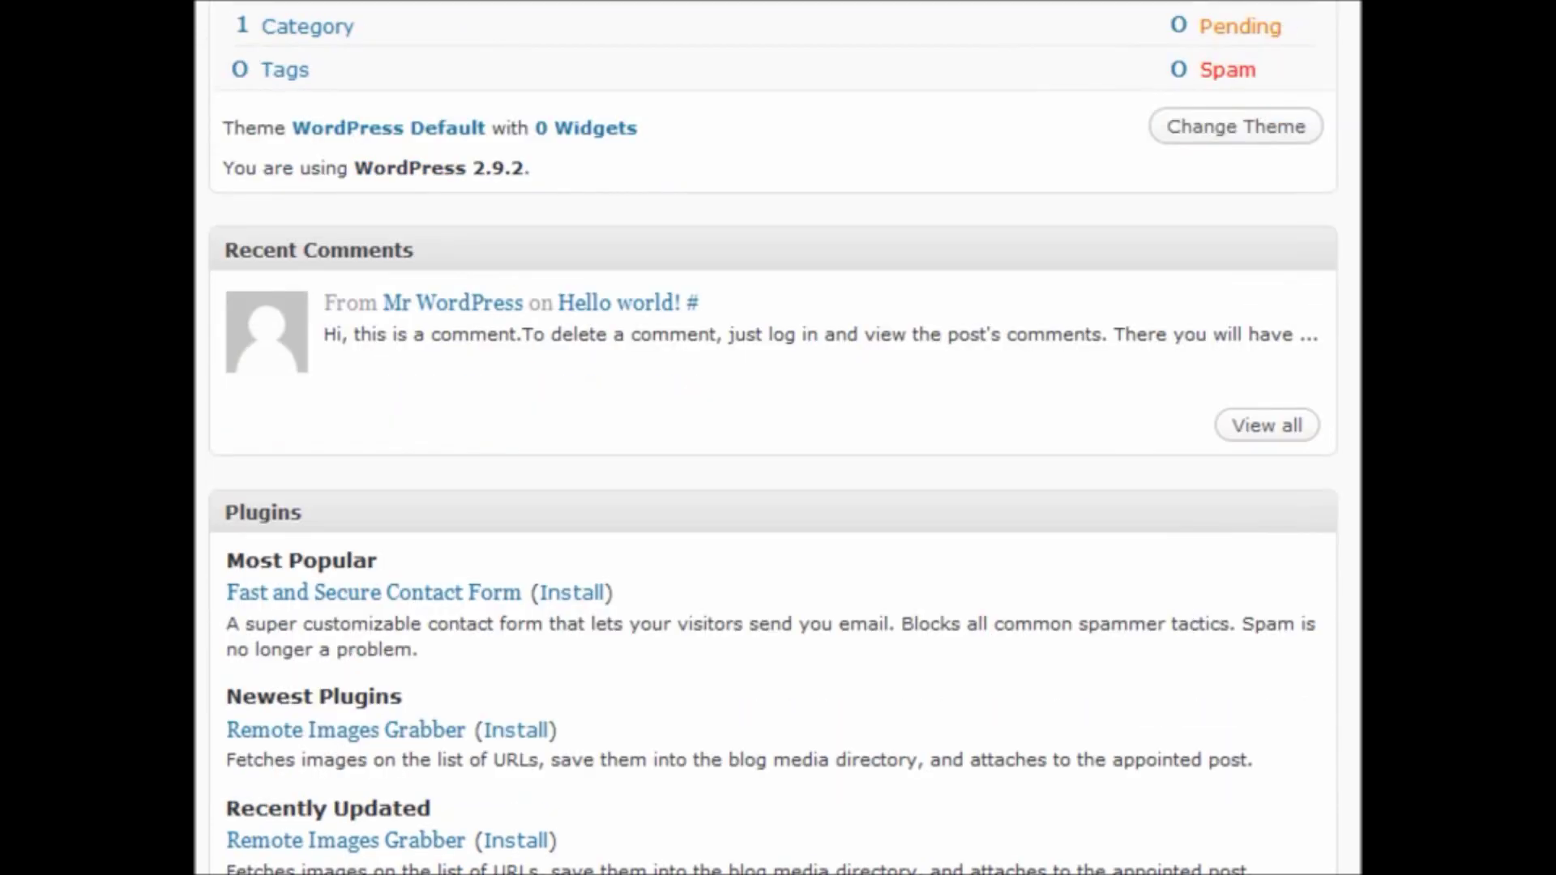
pyautogui.scroll(3, 1105, 683)
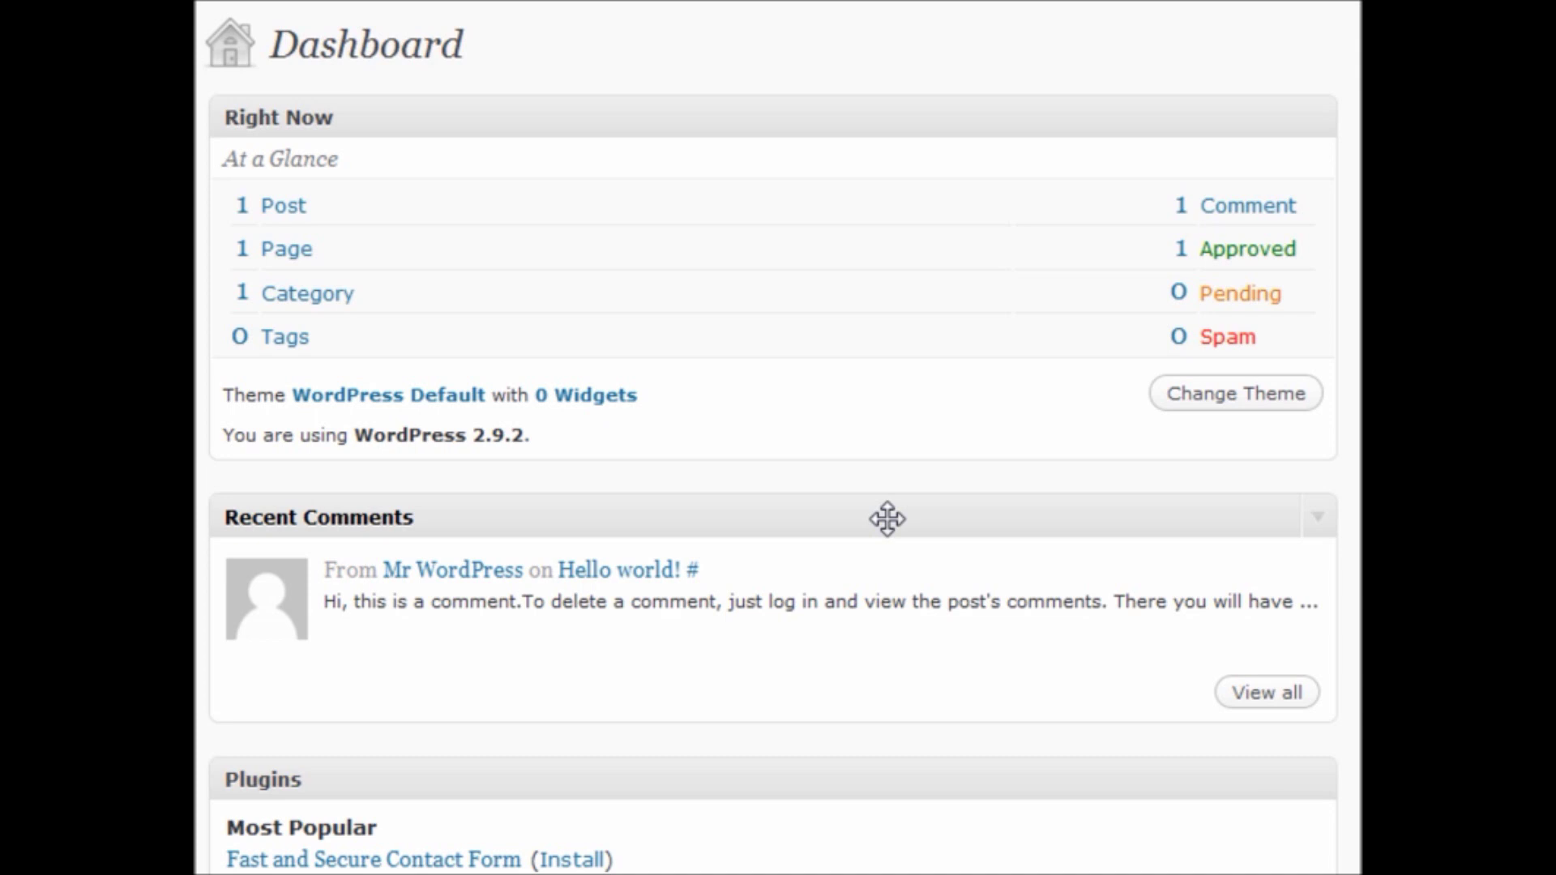
pyautogui.moveTo(538, 629)
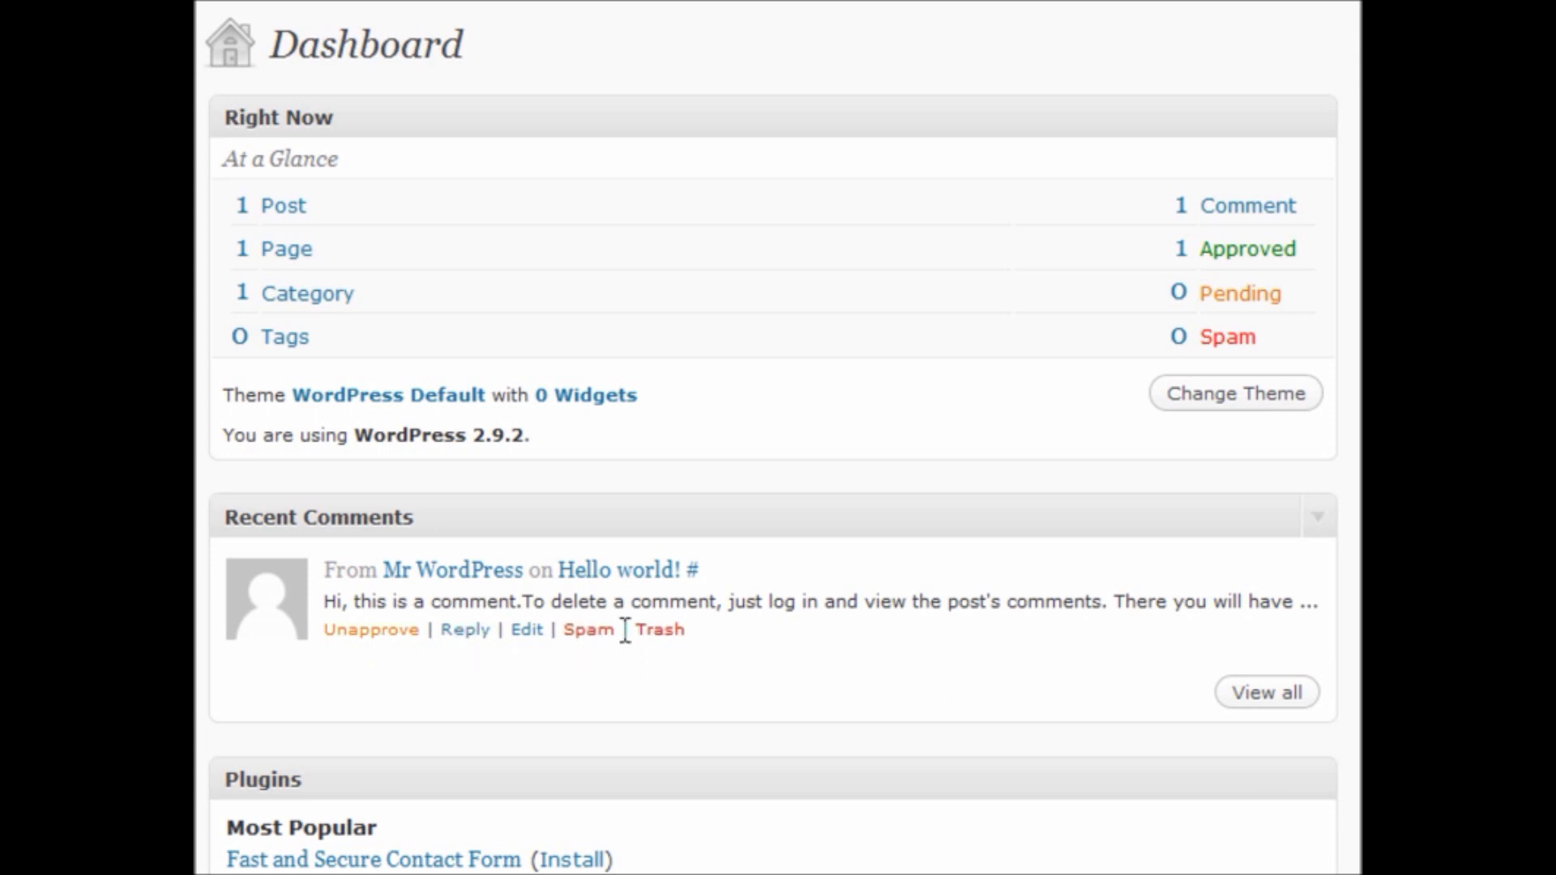
# Examine the Plugins, Recent Drafts, WordPress Development Blog, Other WordPress News and Incoming Links boxes on the dashboard
pyautogui.scroll(-7, 868, 502)
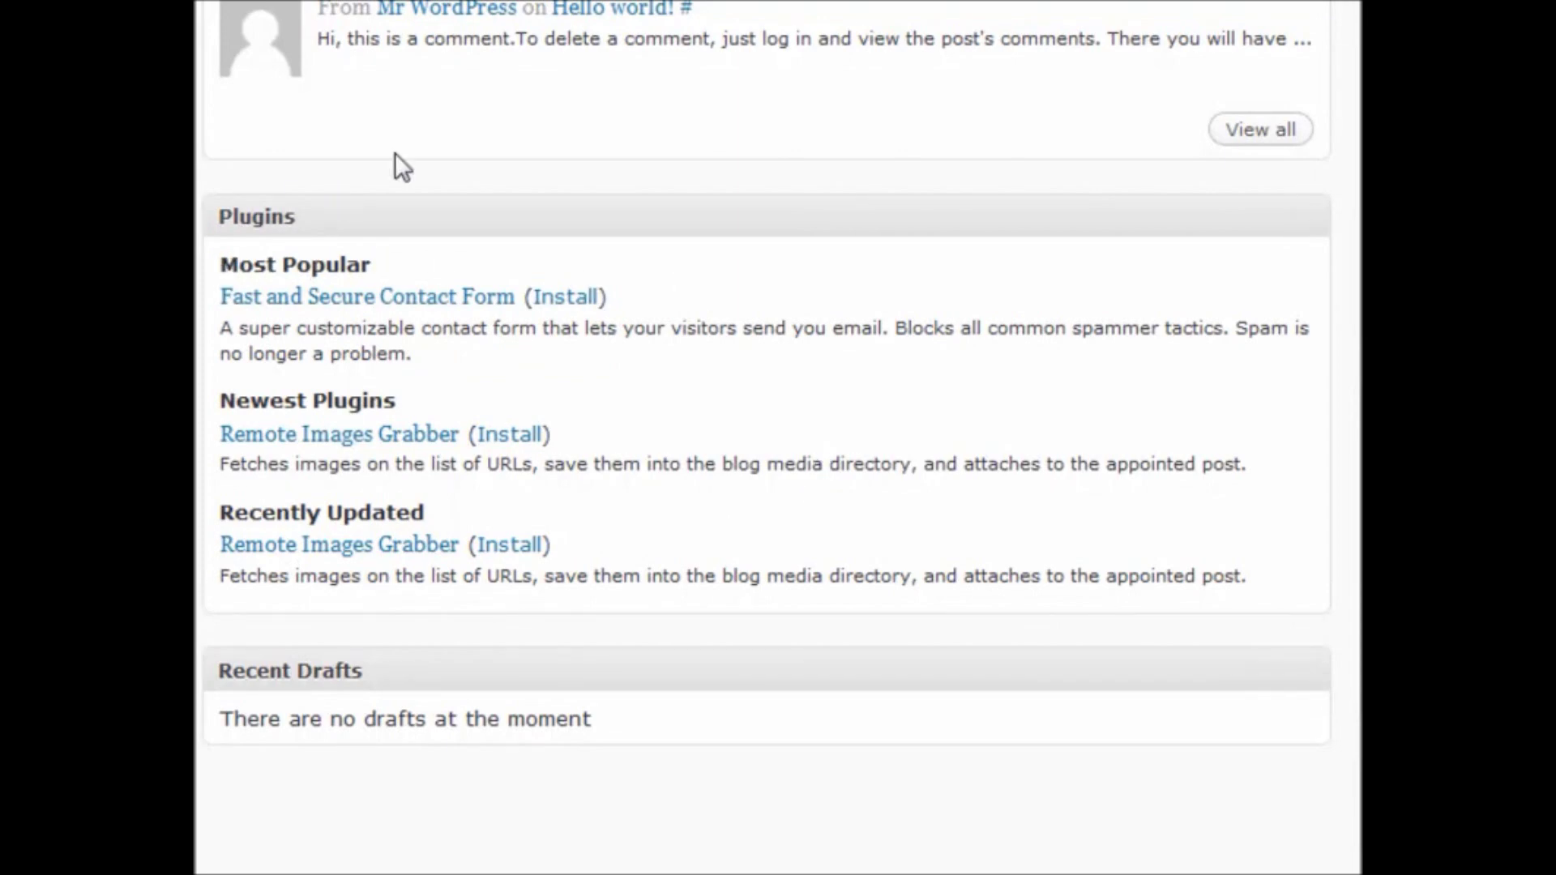
pyautogui.scroll(-2, 483, 314)
pyautogui.click(637, 579)
pyautogui.click(637, 580)
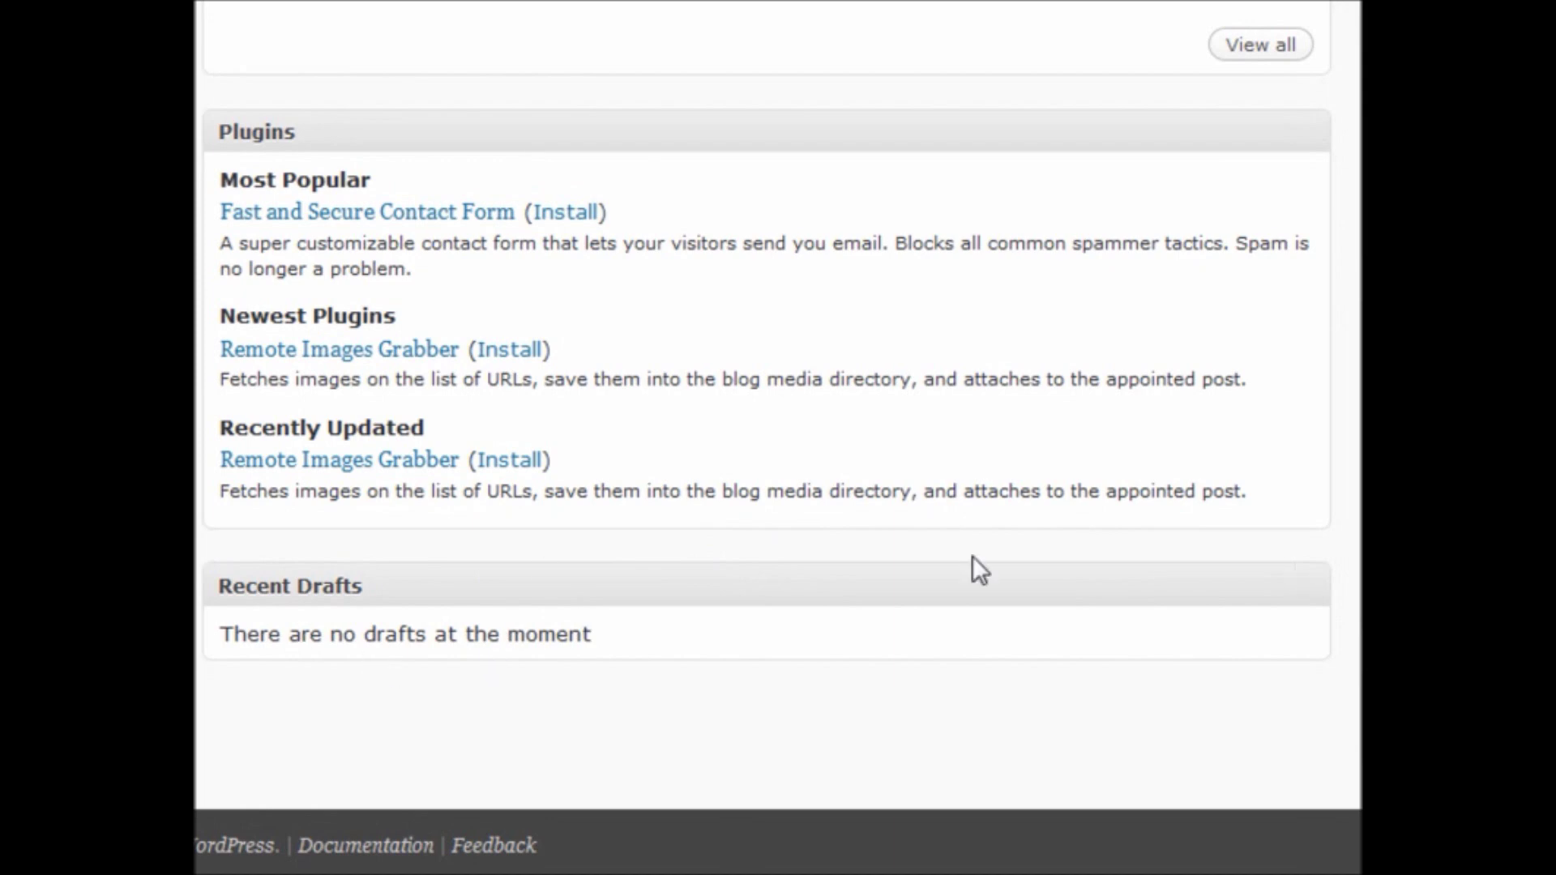
pyautogui.scroll(3, 972, 566)
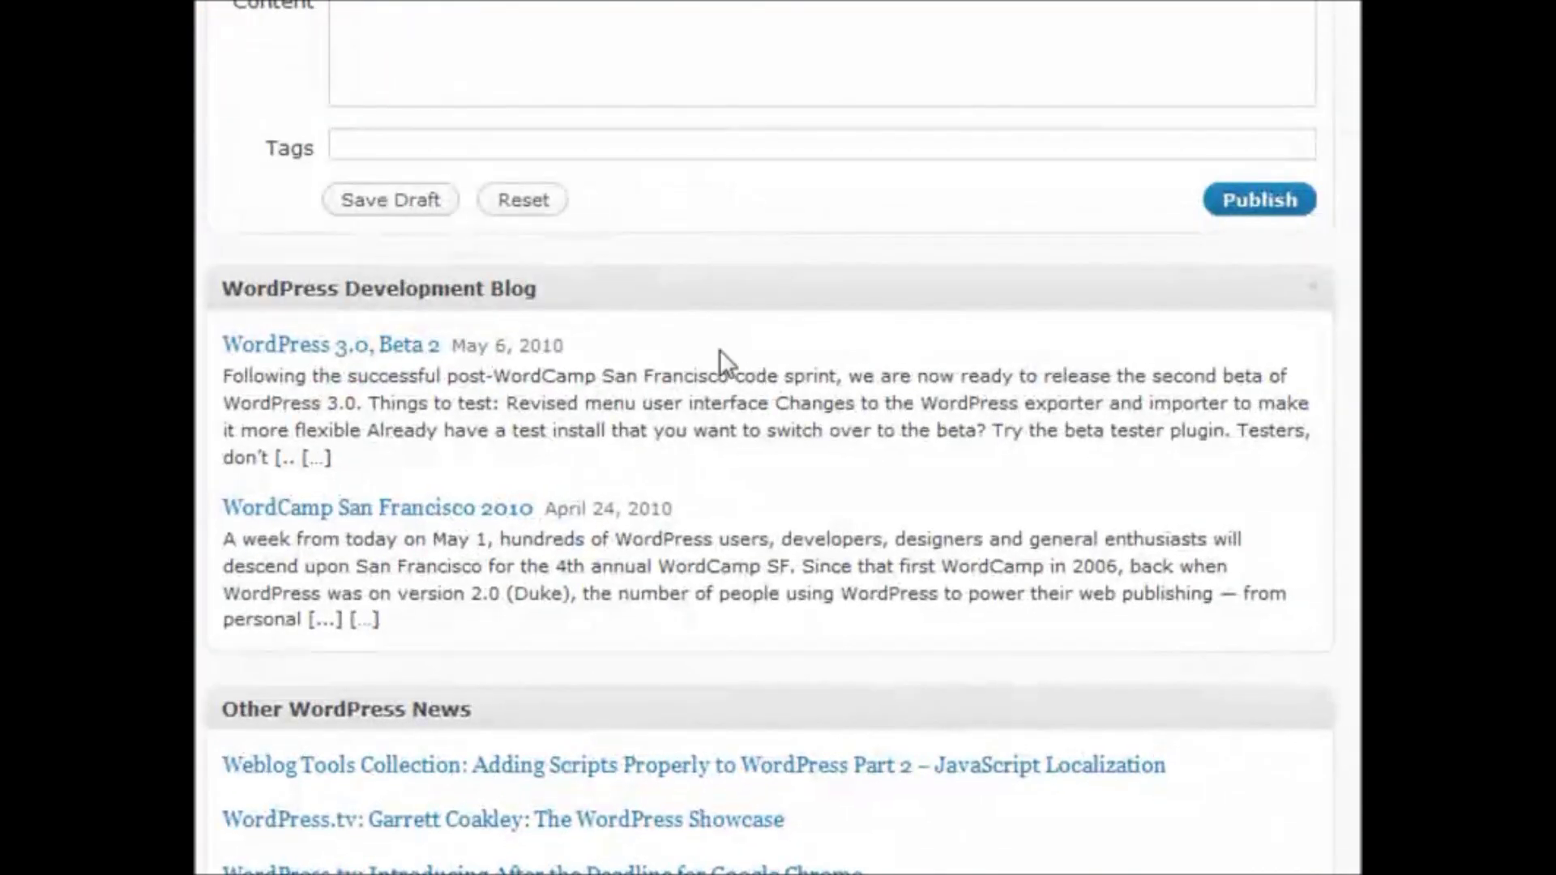
pyautogui.scroll(-2, 695, 357)
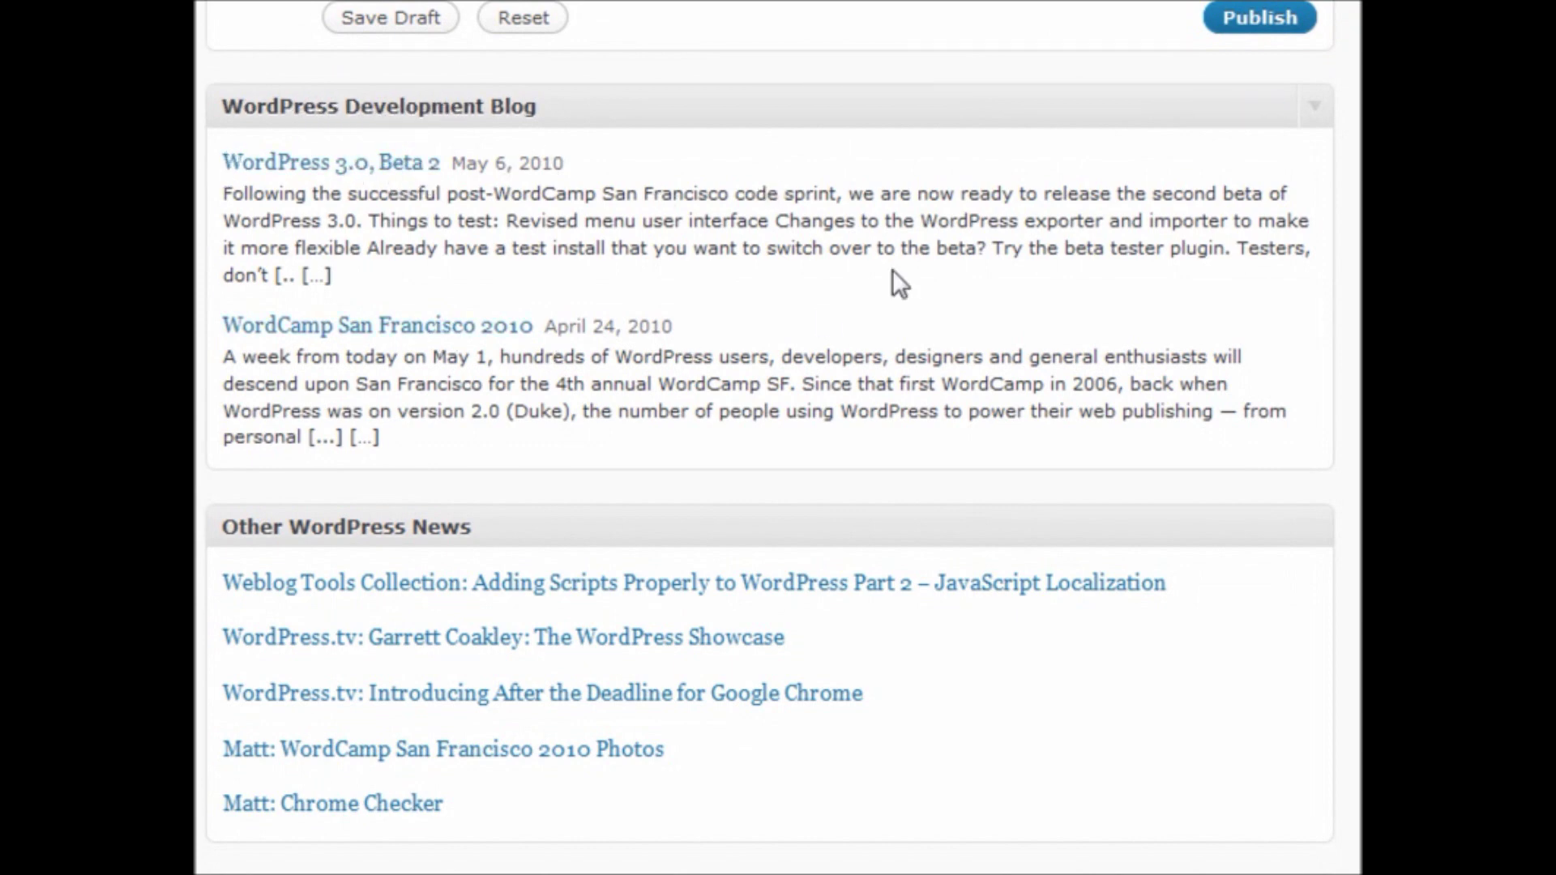
pyautogui.scroll(-1, 898, 267)
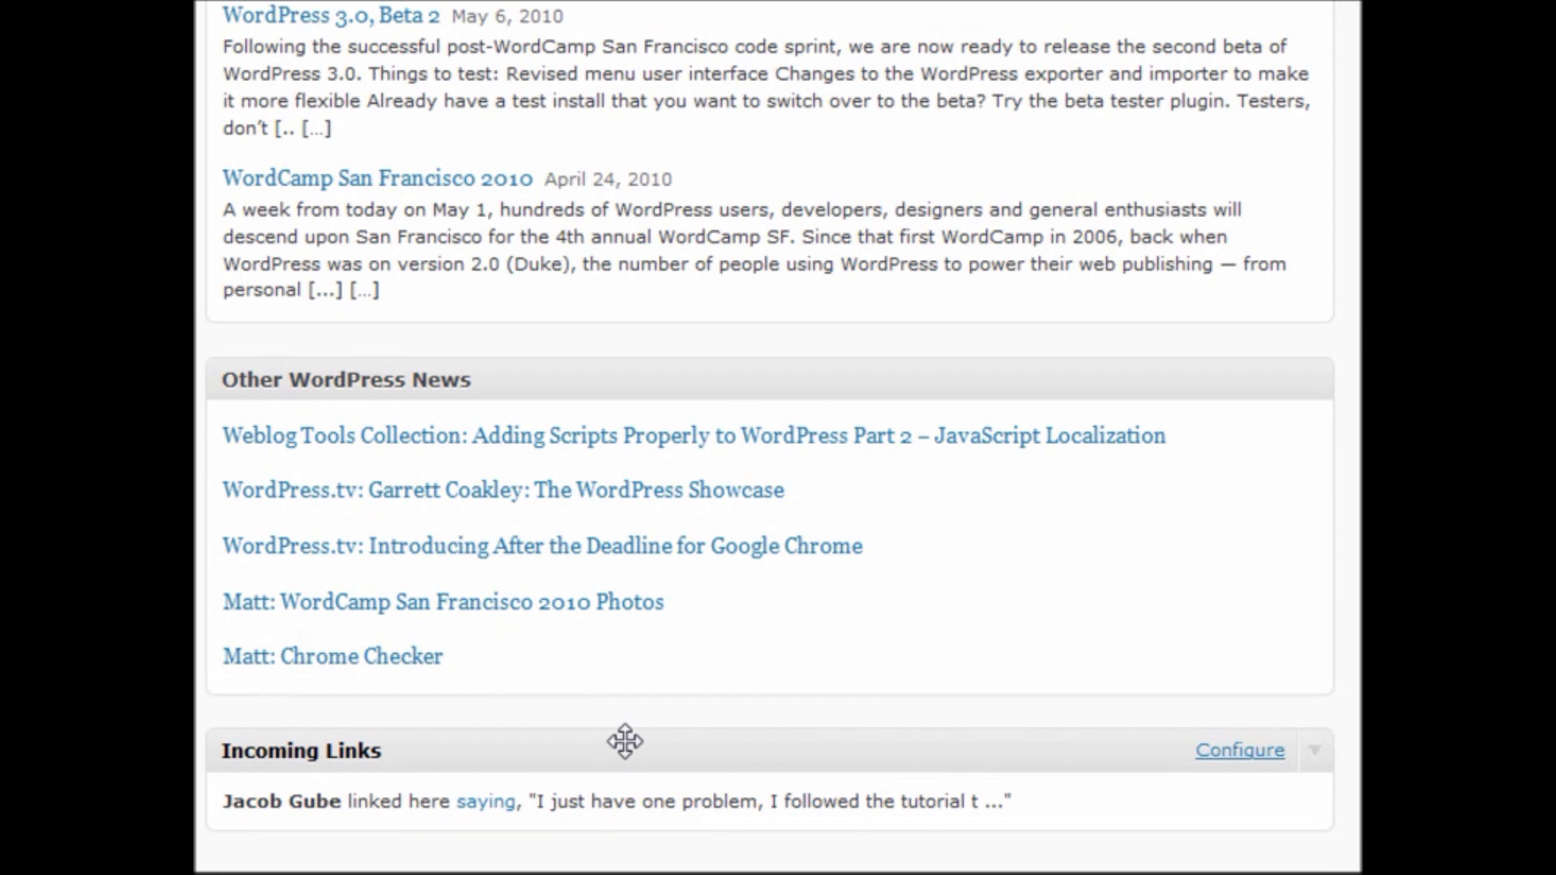
pyautogui.scroll(2, 624, 741)
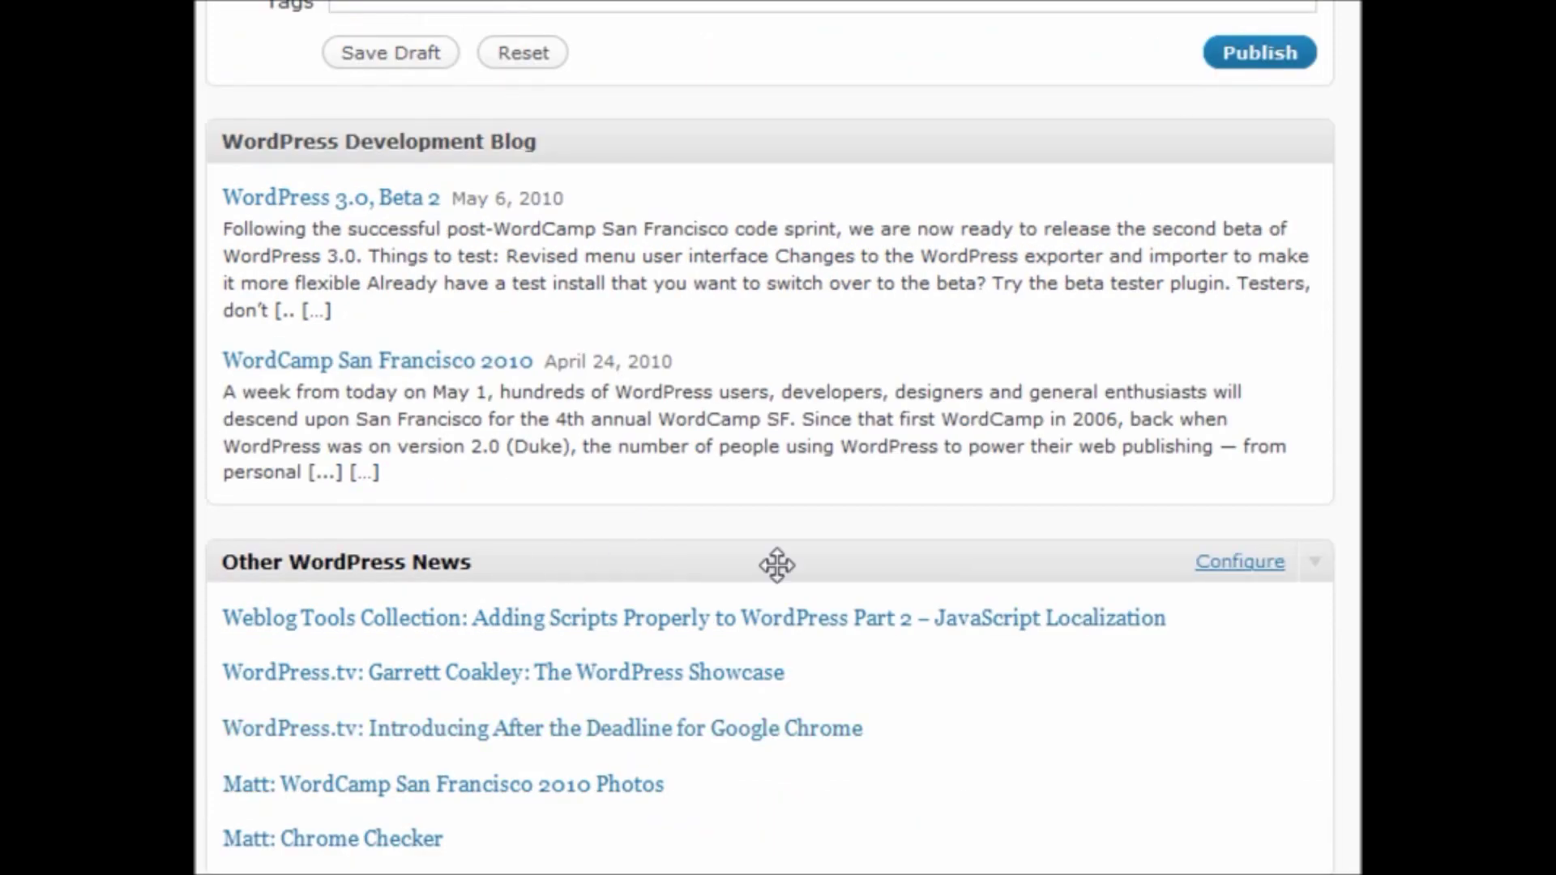
# View the Incoming Links box's configuration and its item-count choices, and cancel it without submitting
pyautogui.scroll(-2, 1159, 577)
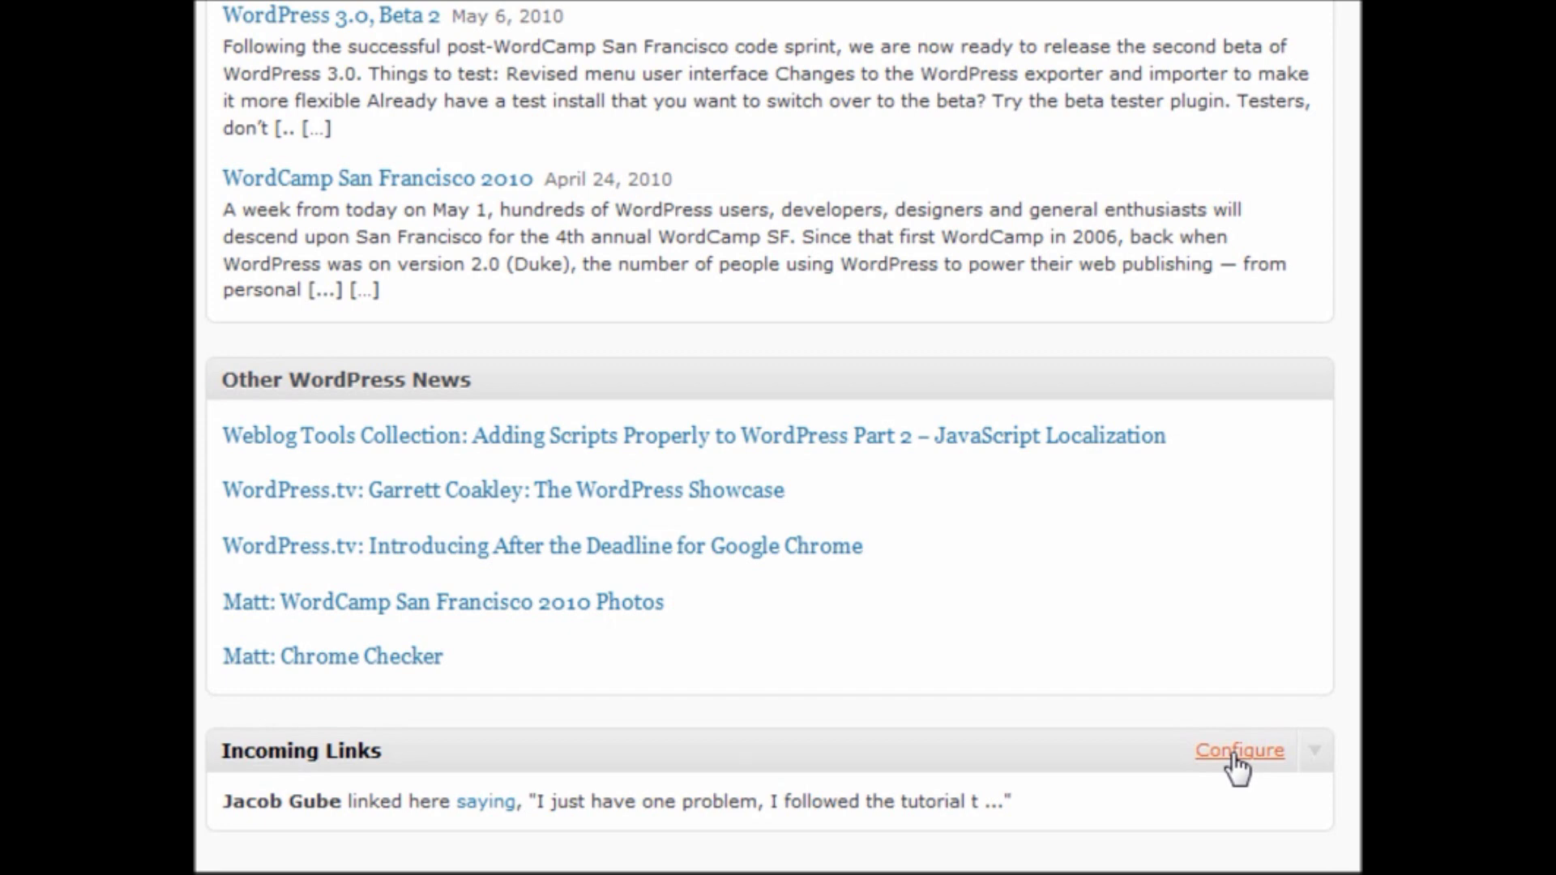
pyautogui.click(1236, 762)
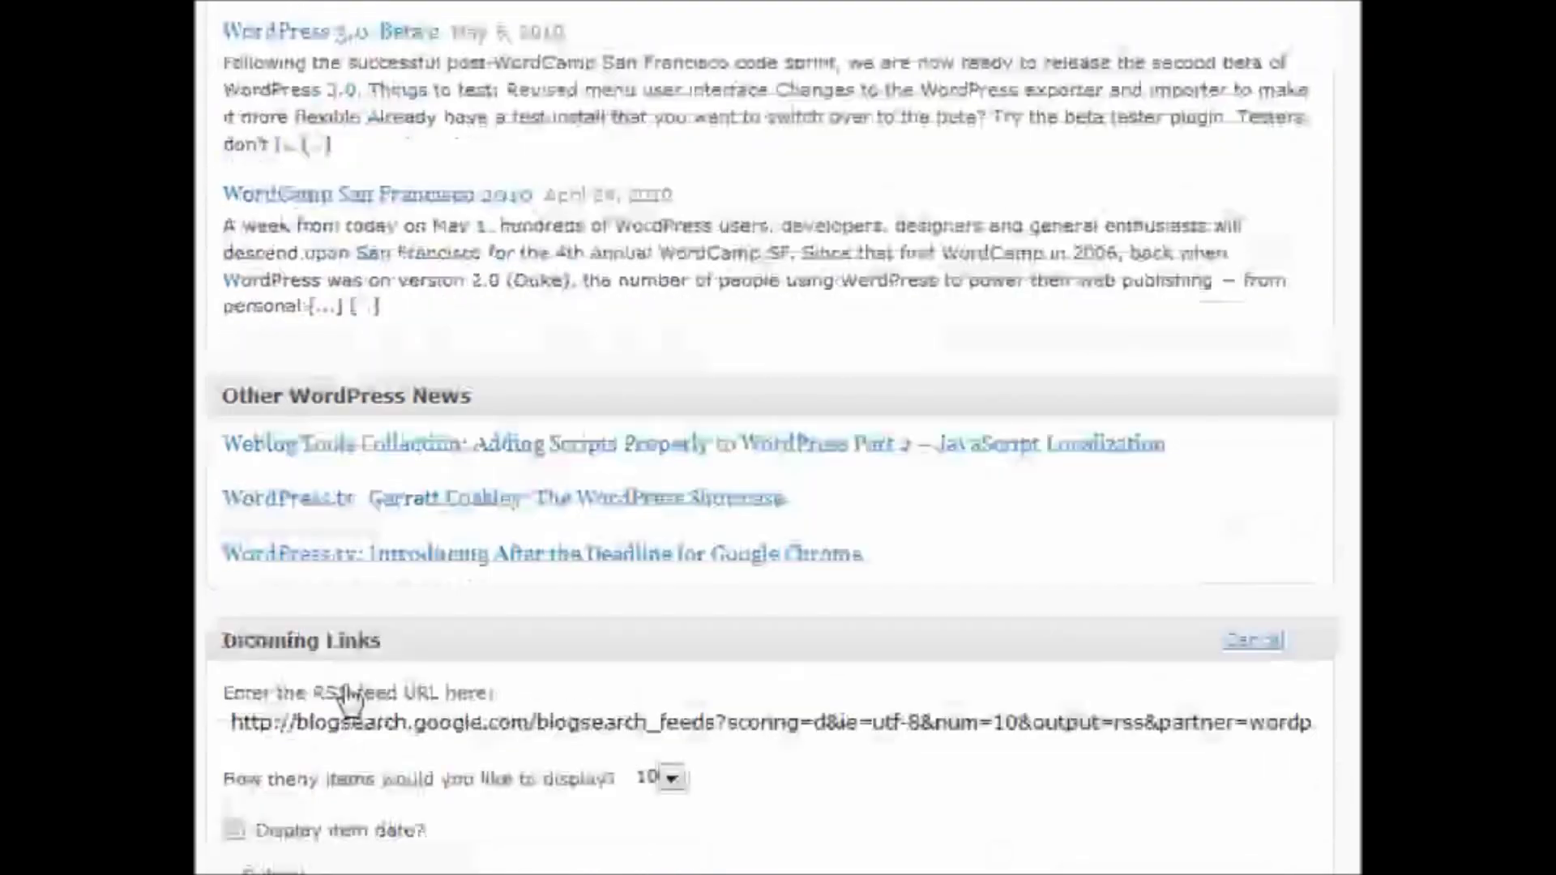
pyautogui.scroll(-3, 372, 785)
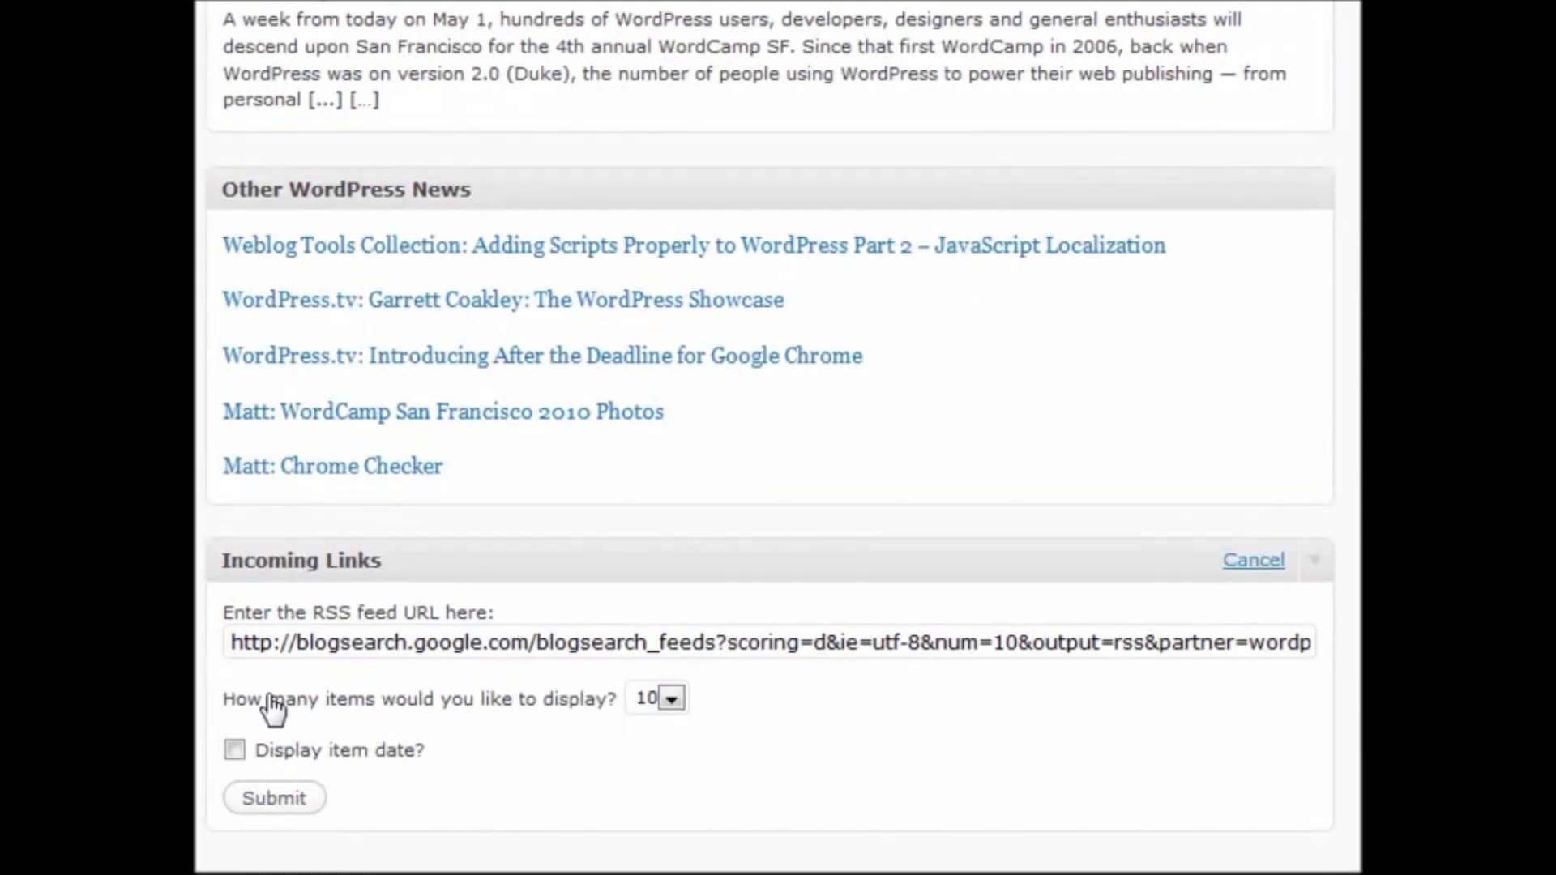
pyautogui.click(671, 702)
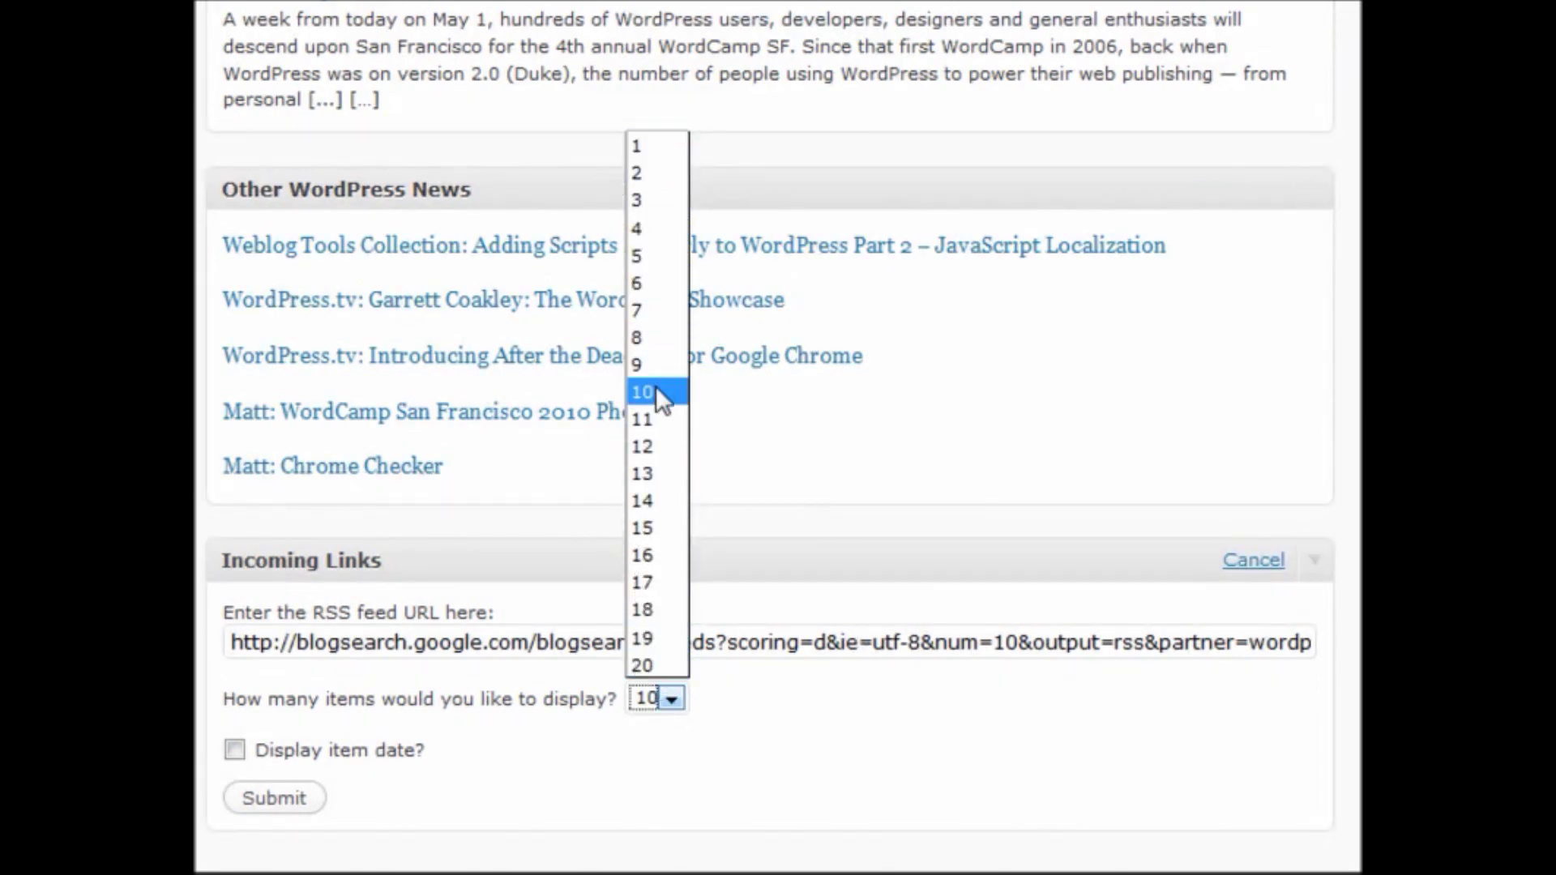
pyautogui.click(781, 562)
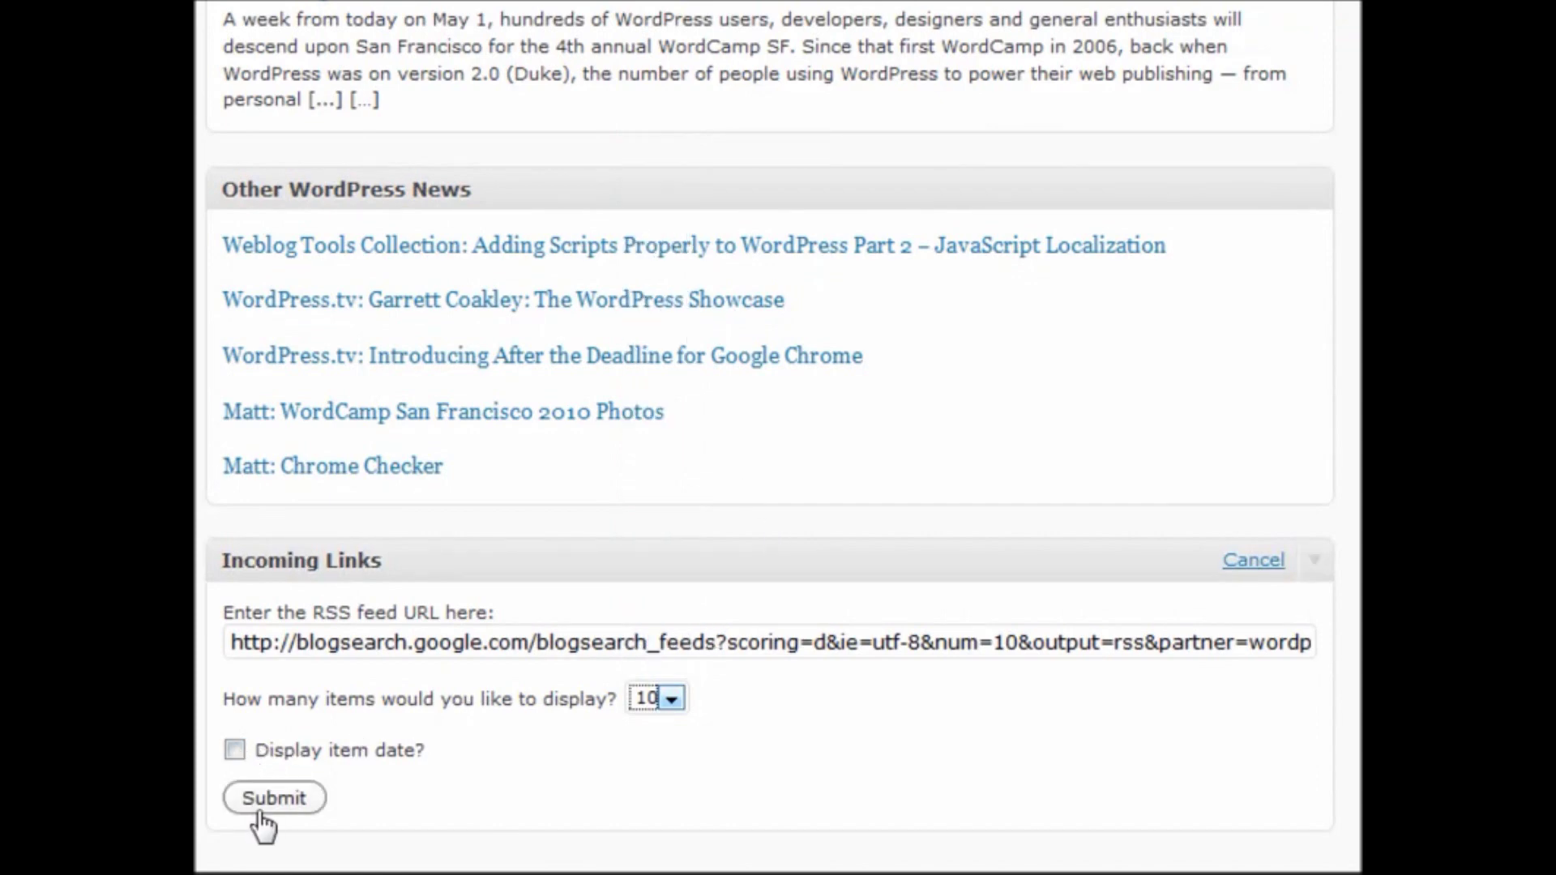
pyautogui.click(1254, 561)
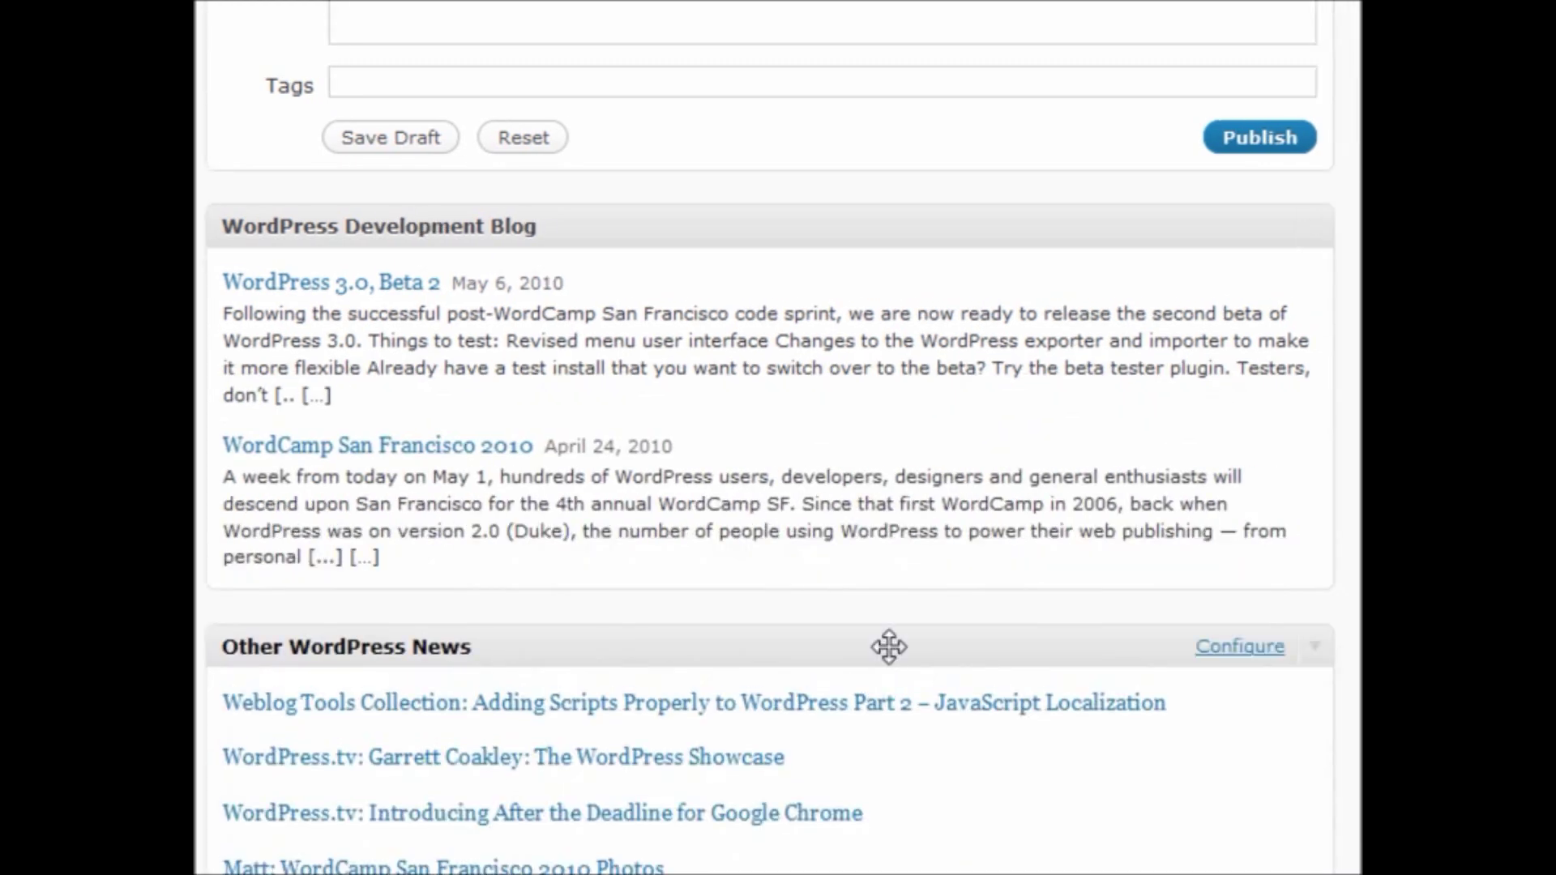
# View the Other WordPress News box's feed and display settings, and cancel the configuration
pyautogui.scroll(-3, 885, 646)
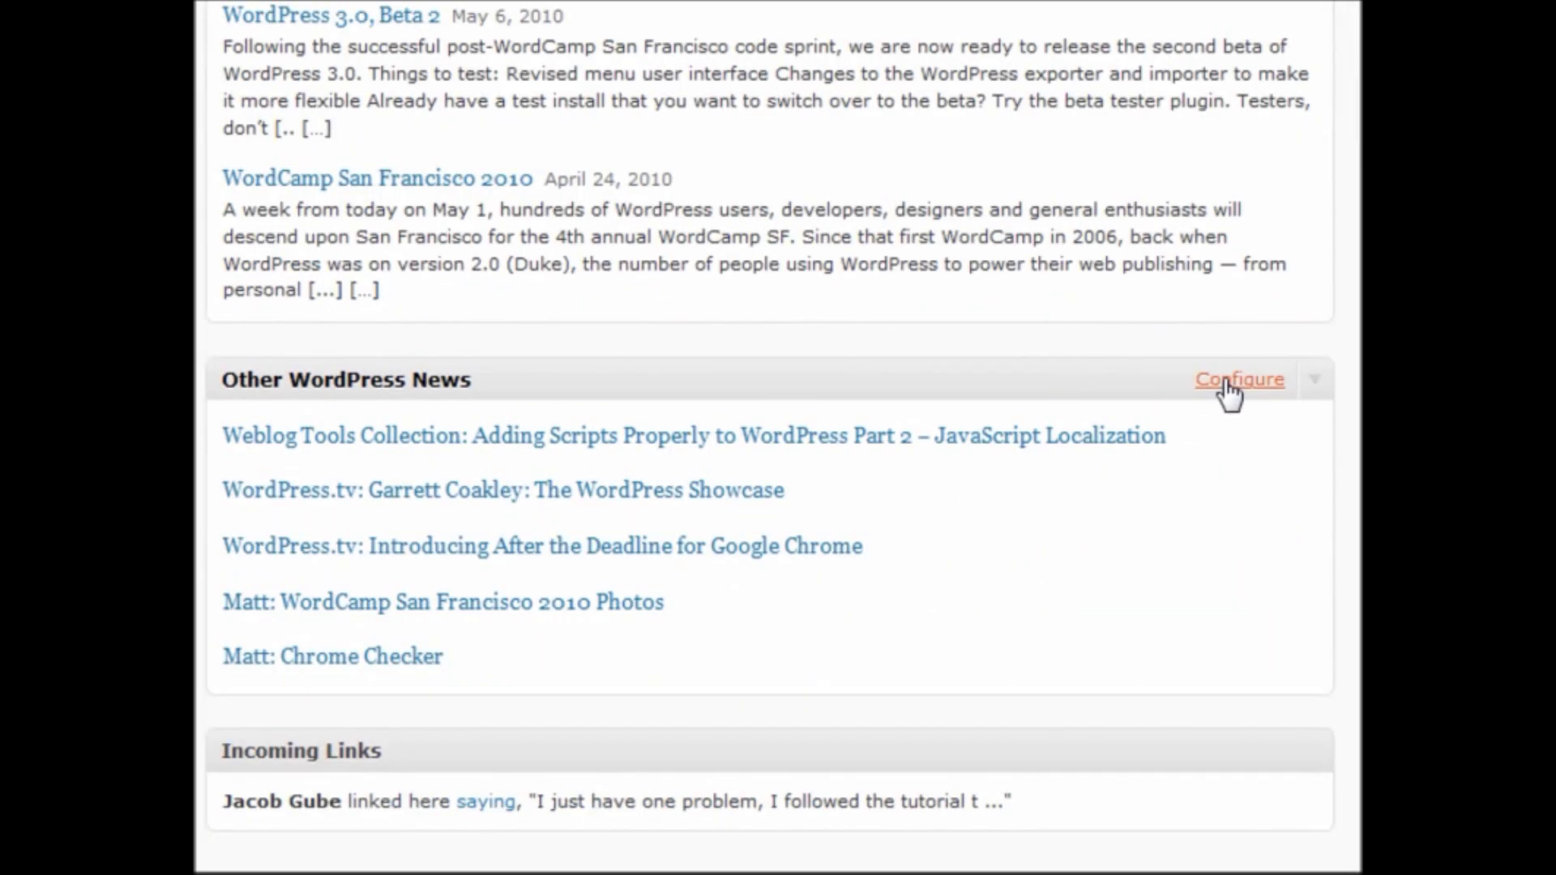
pyautogui.click(1238, 379)
pyautogui.scroll(-2, 717, 593)
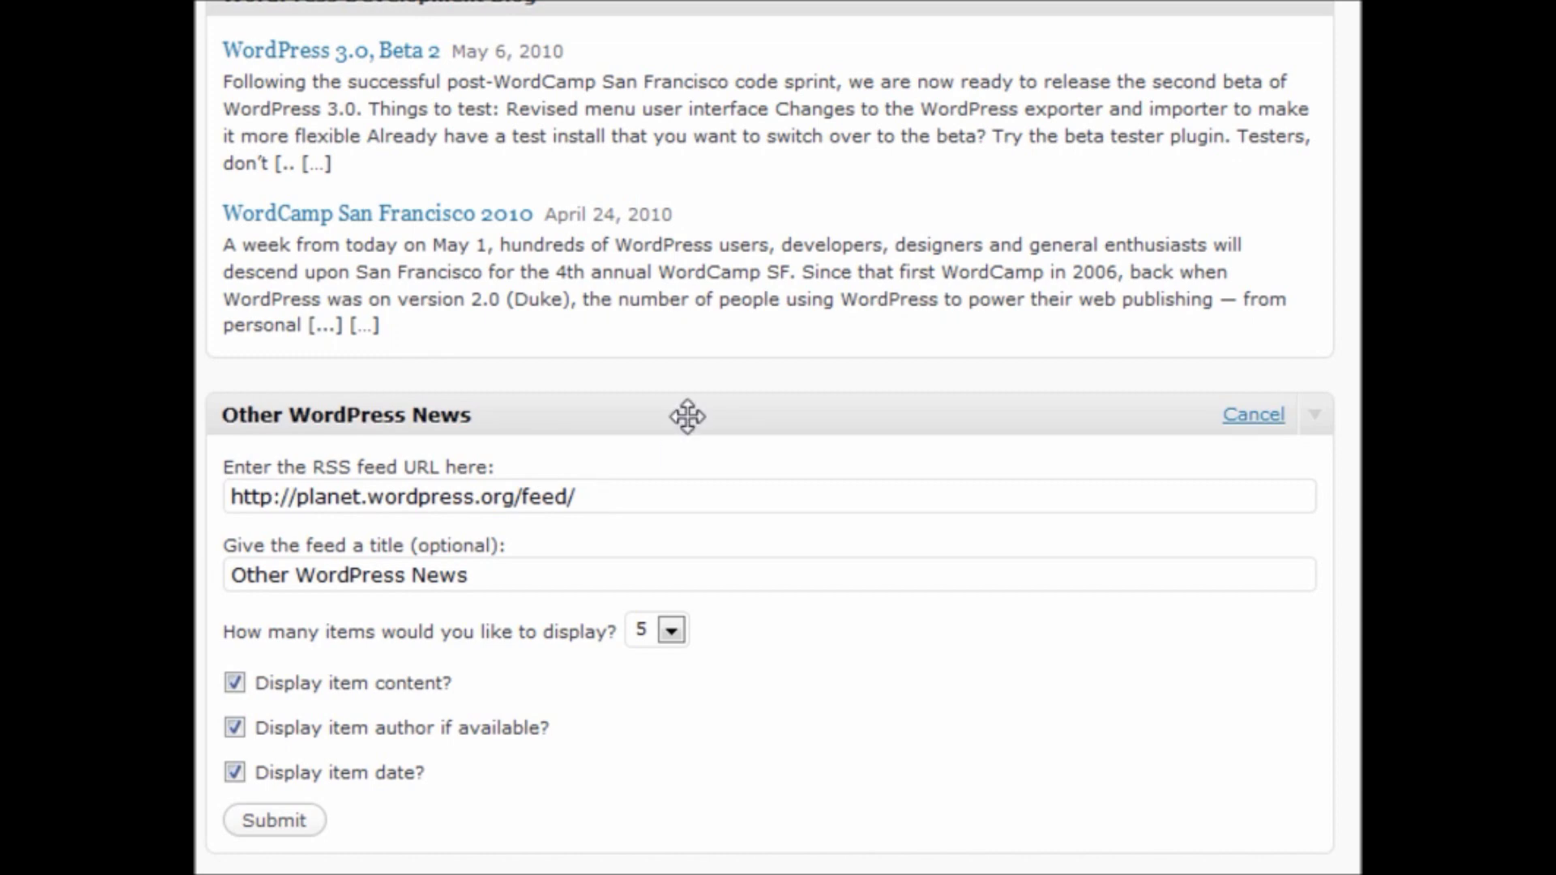
pyautogui.click(1246, 422)
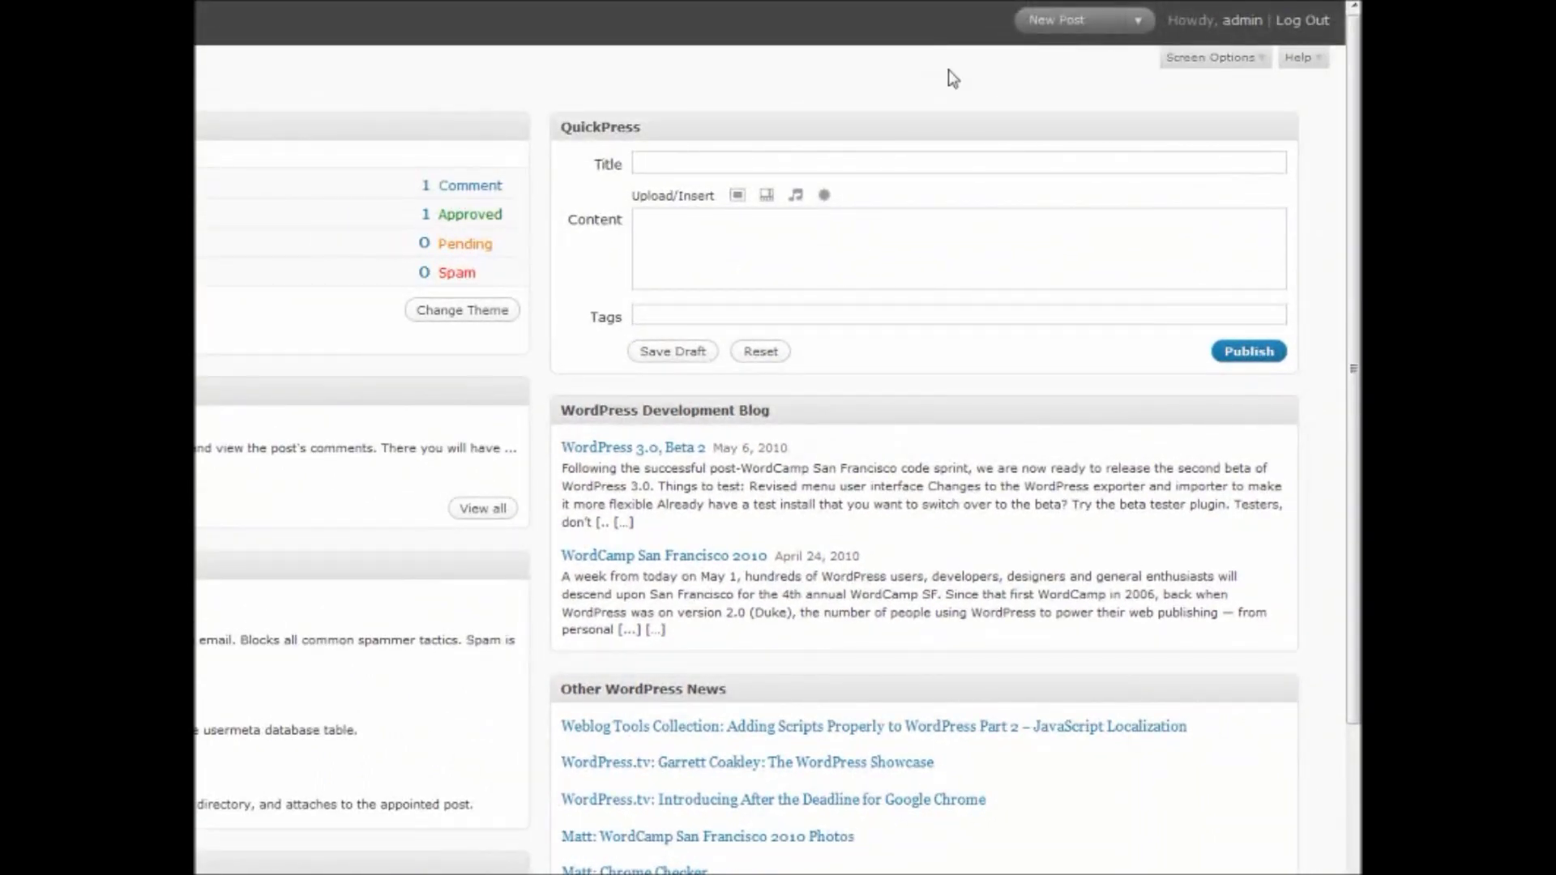
# Hide the Other WordPress News, WordPress Development Blog, Recent Drafts and Plugins boxes through the dashboard's screen options
pyautogui.click(1200, 72)
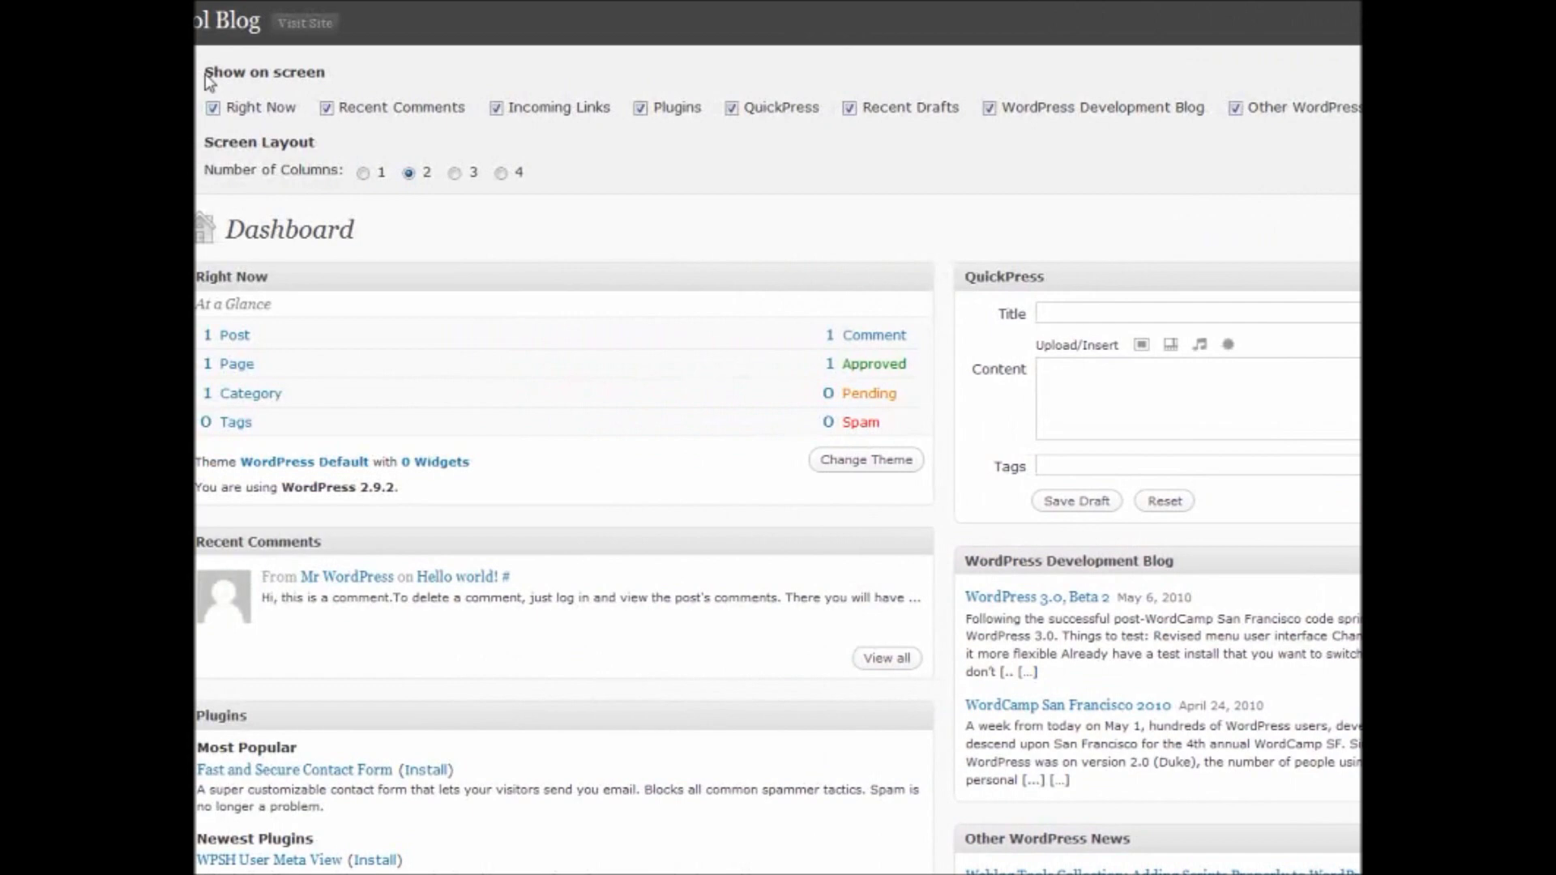
pyautogui.moveTo(204, 72); pyautogui.dragTo(286, 72)
pyautogui.click(342, 73)
pyautogui.click(1235, 110)
pyautogui.click(991, 109)
pyautogui.click(849, 109)
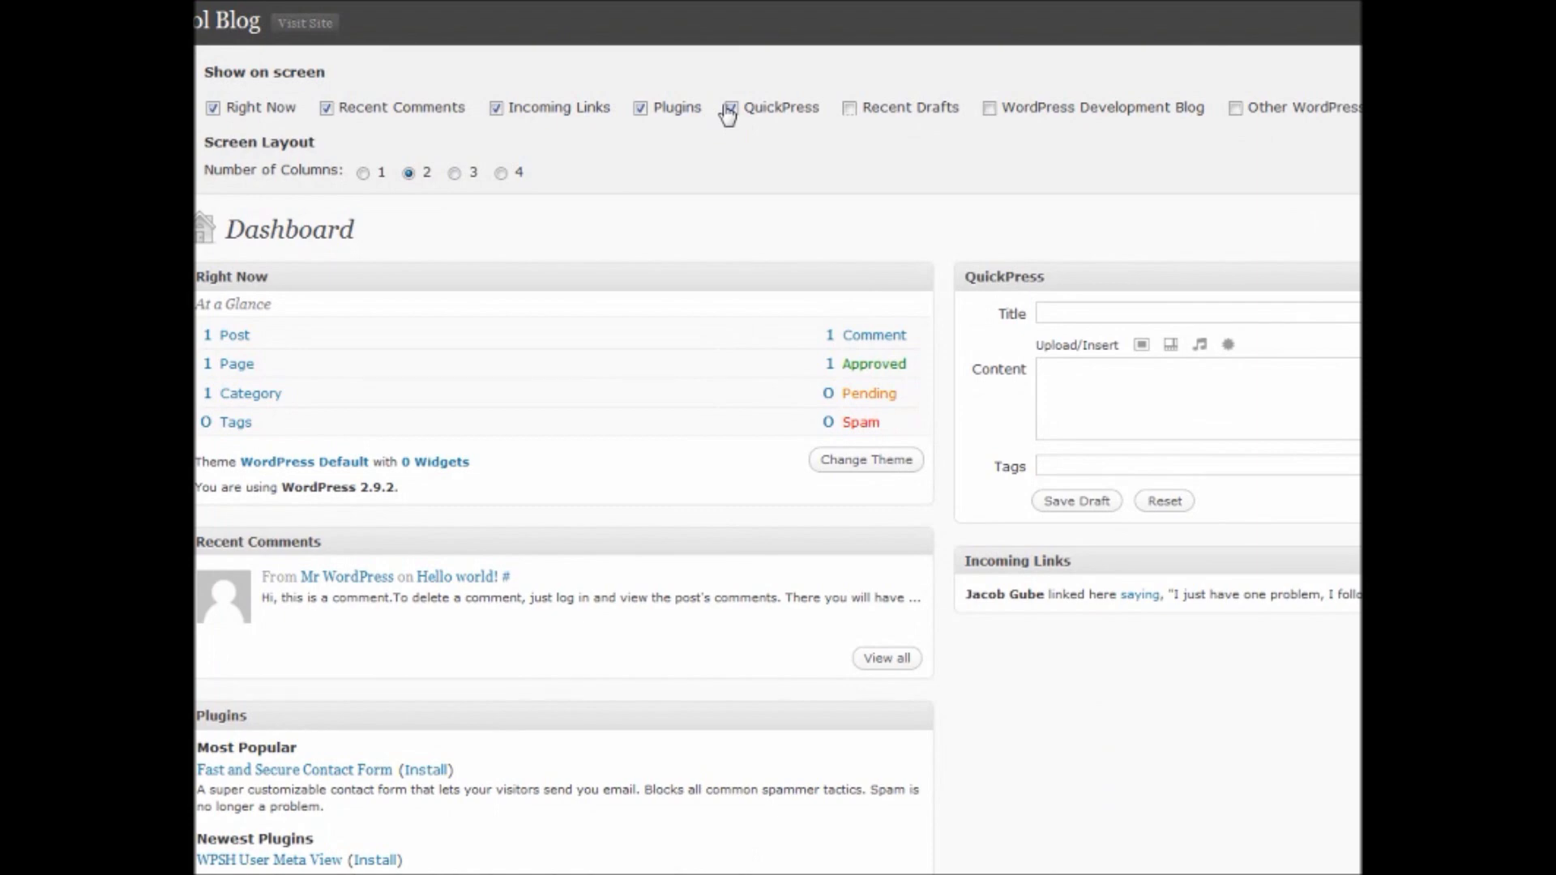
pyautogui.click(641, 109)
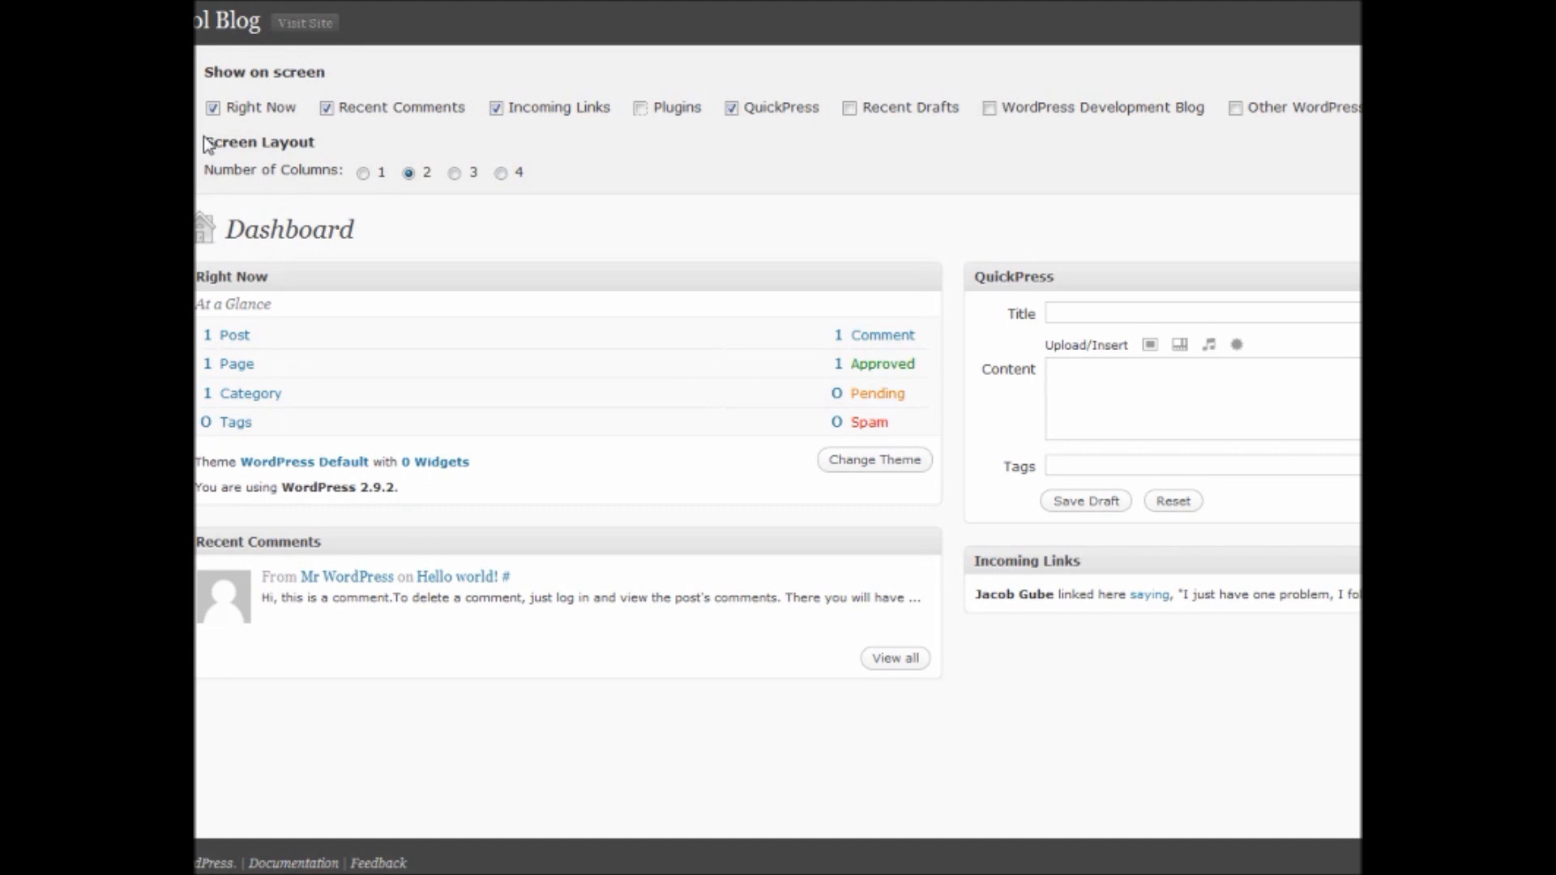
# Set the dashboard's screen layout to 4 columns
pyautogui.moveTo(204, 144); pyautogui.dragTo(314, 143)
pyautogui.click(314, 143)
pyautogui.click(455, 173)
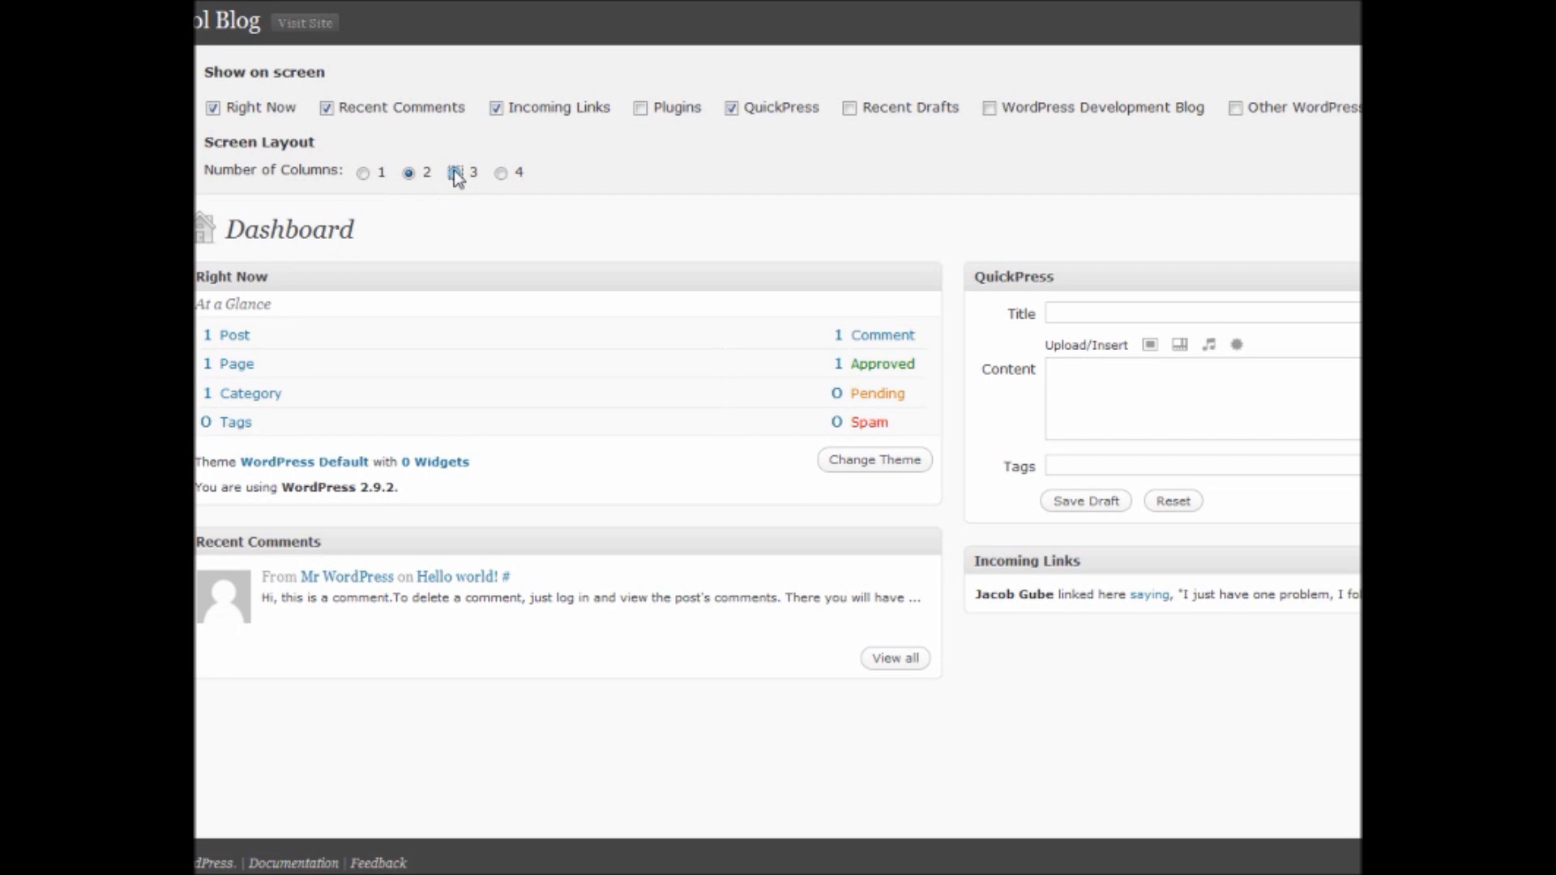
pyautogui.click(501, 174)
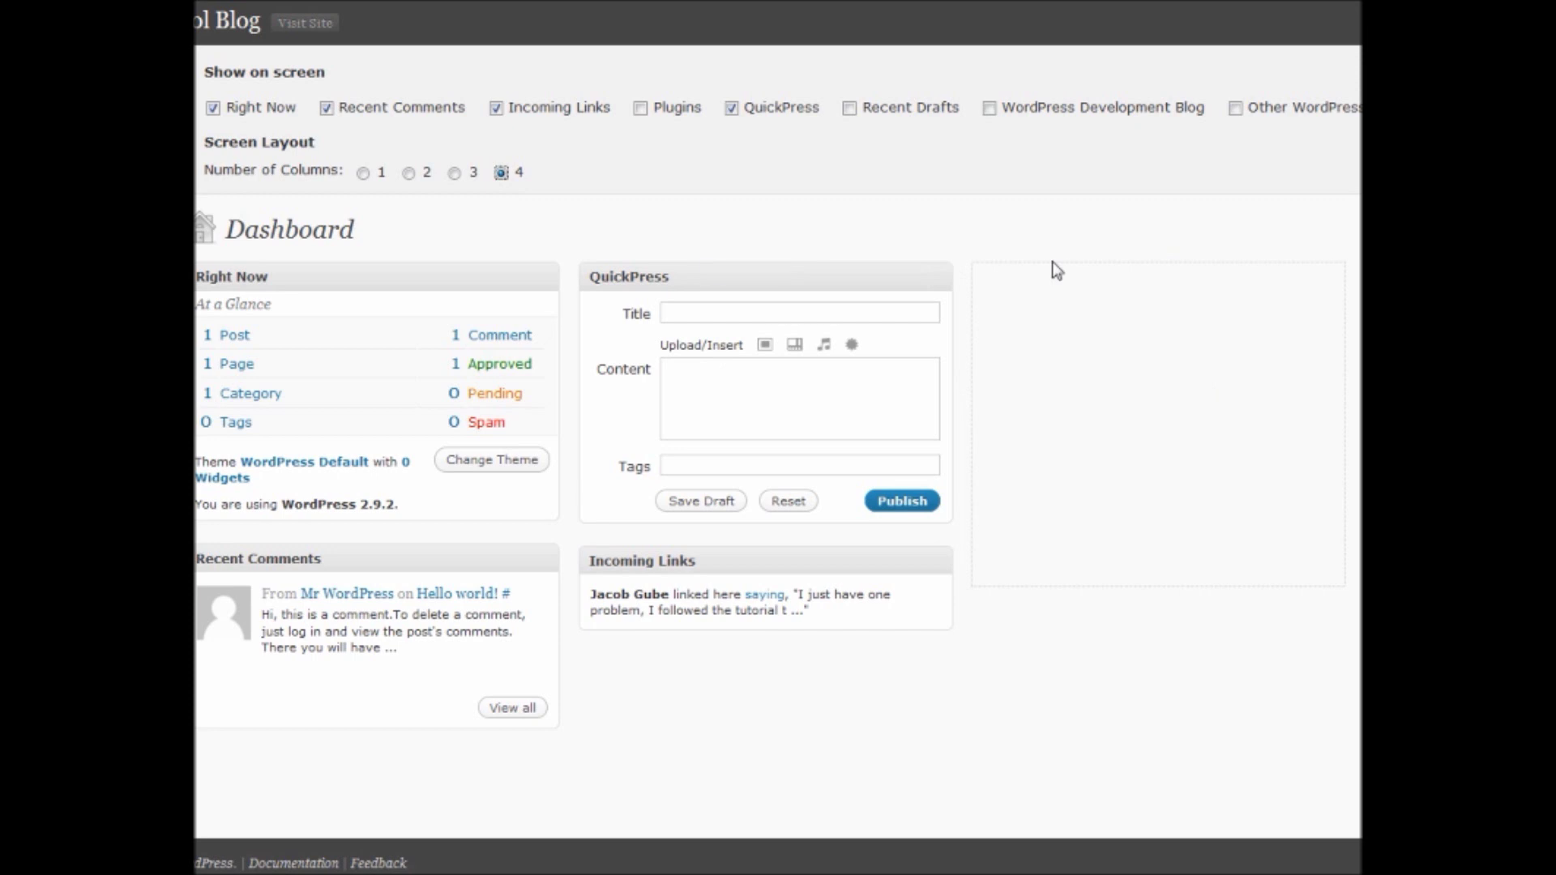
# Move the Incoming Links box into the third dashboard column and the Recent Comments box into the fourth
pyautogui.moveTo(671, 568); pyautogui.dragTo(1101, 281)
pyautogui.moveTo(403, 552); pyautogui.dragTo(1358, 283)
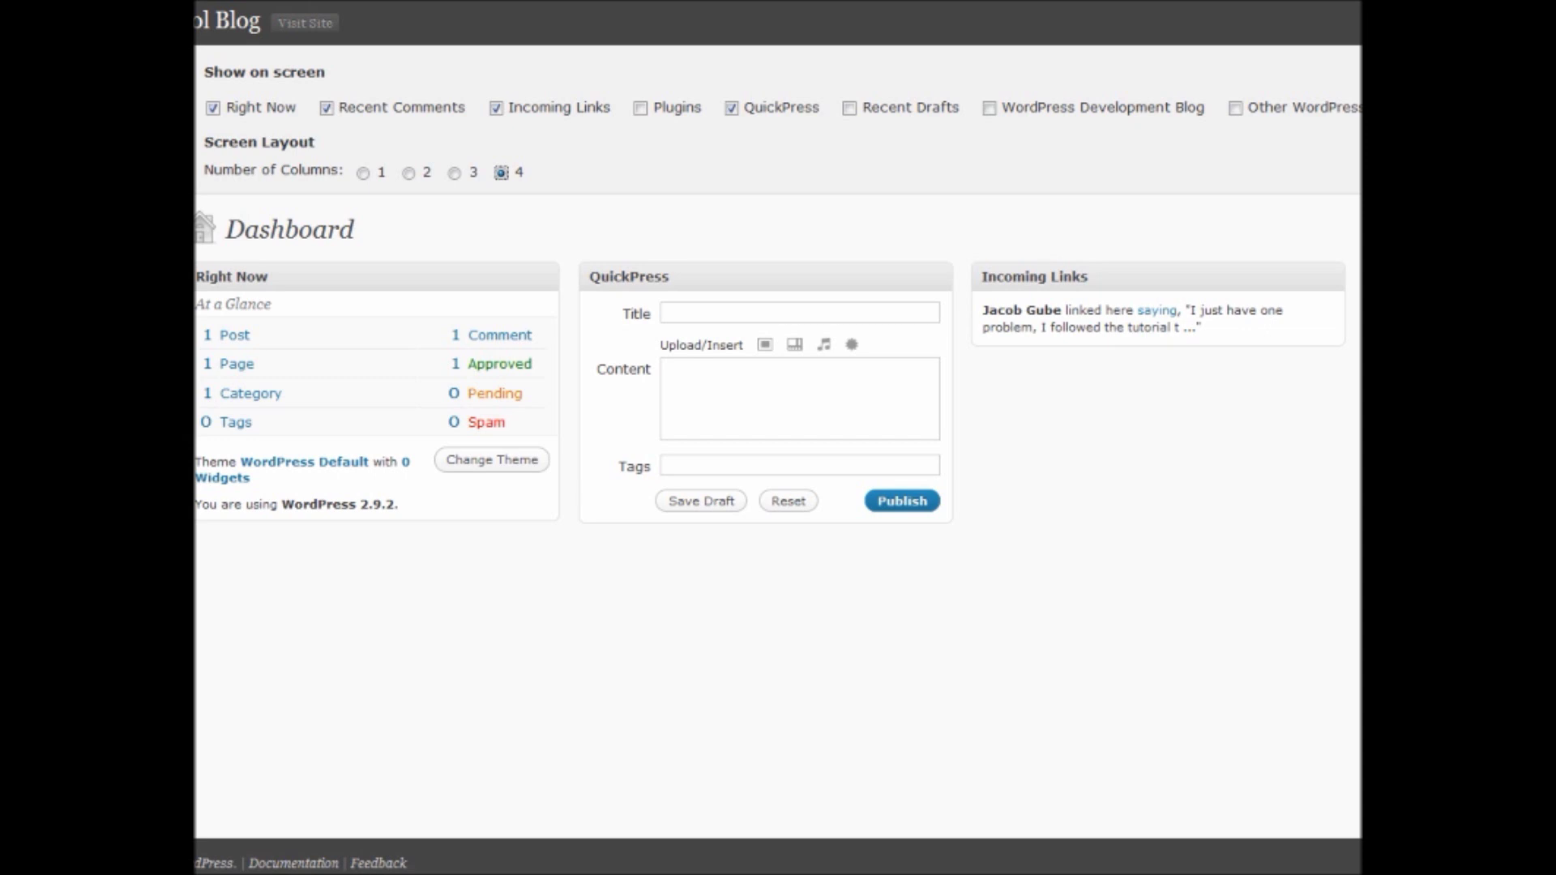
# Collapse the QuickPress box and expand it again
pyautogui.click(693, 278)
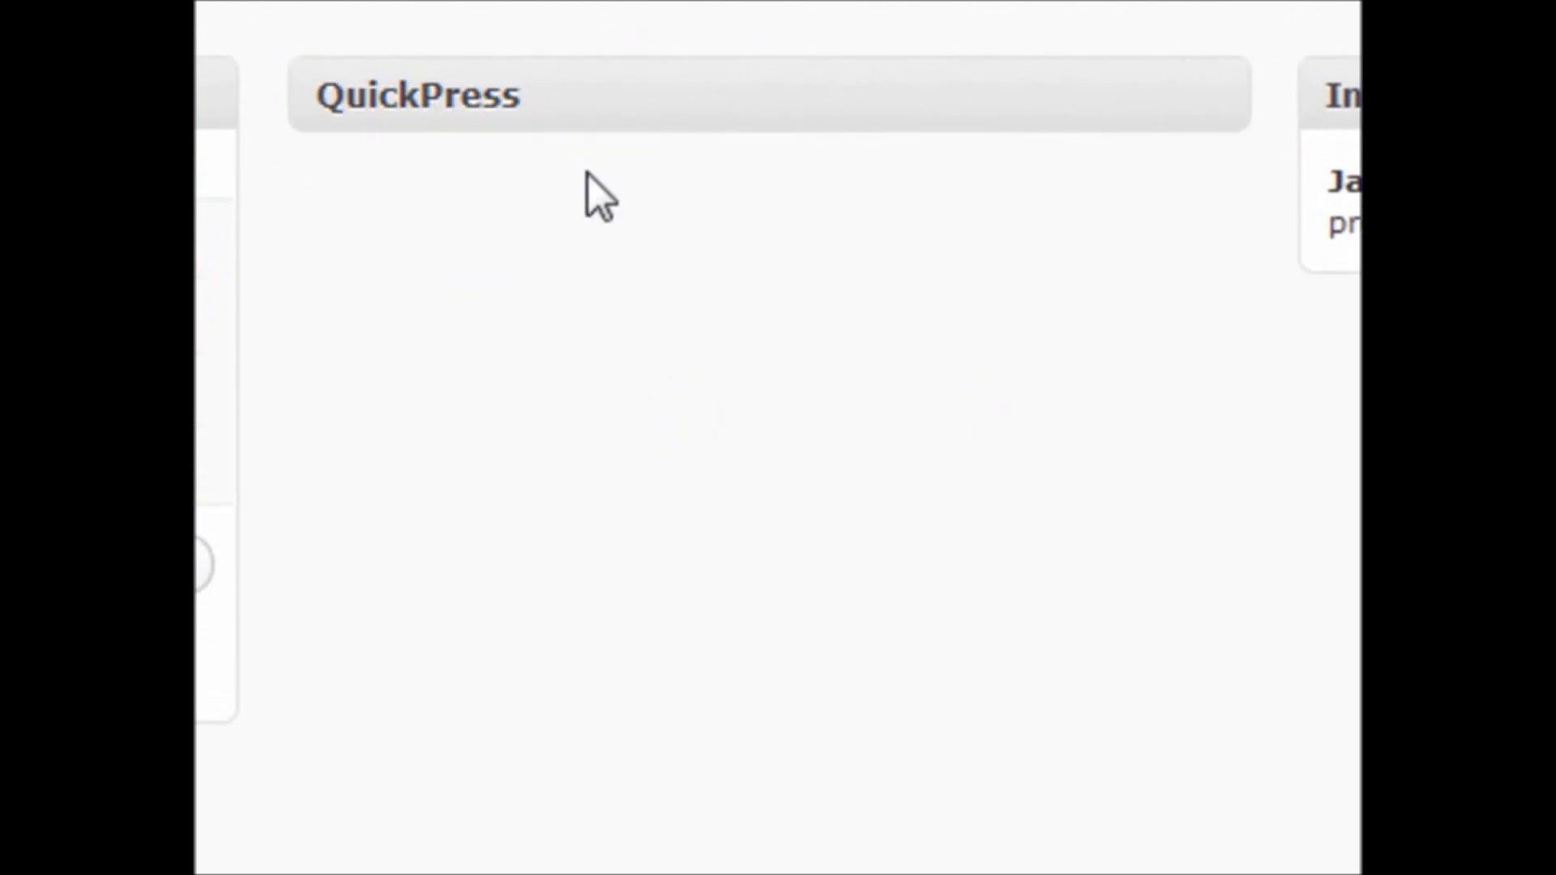
pyautogui.click(1222, 107)
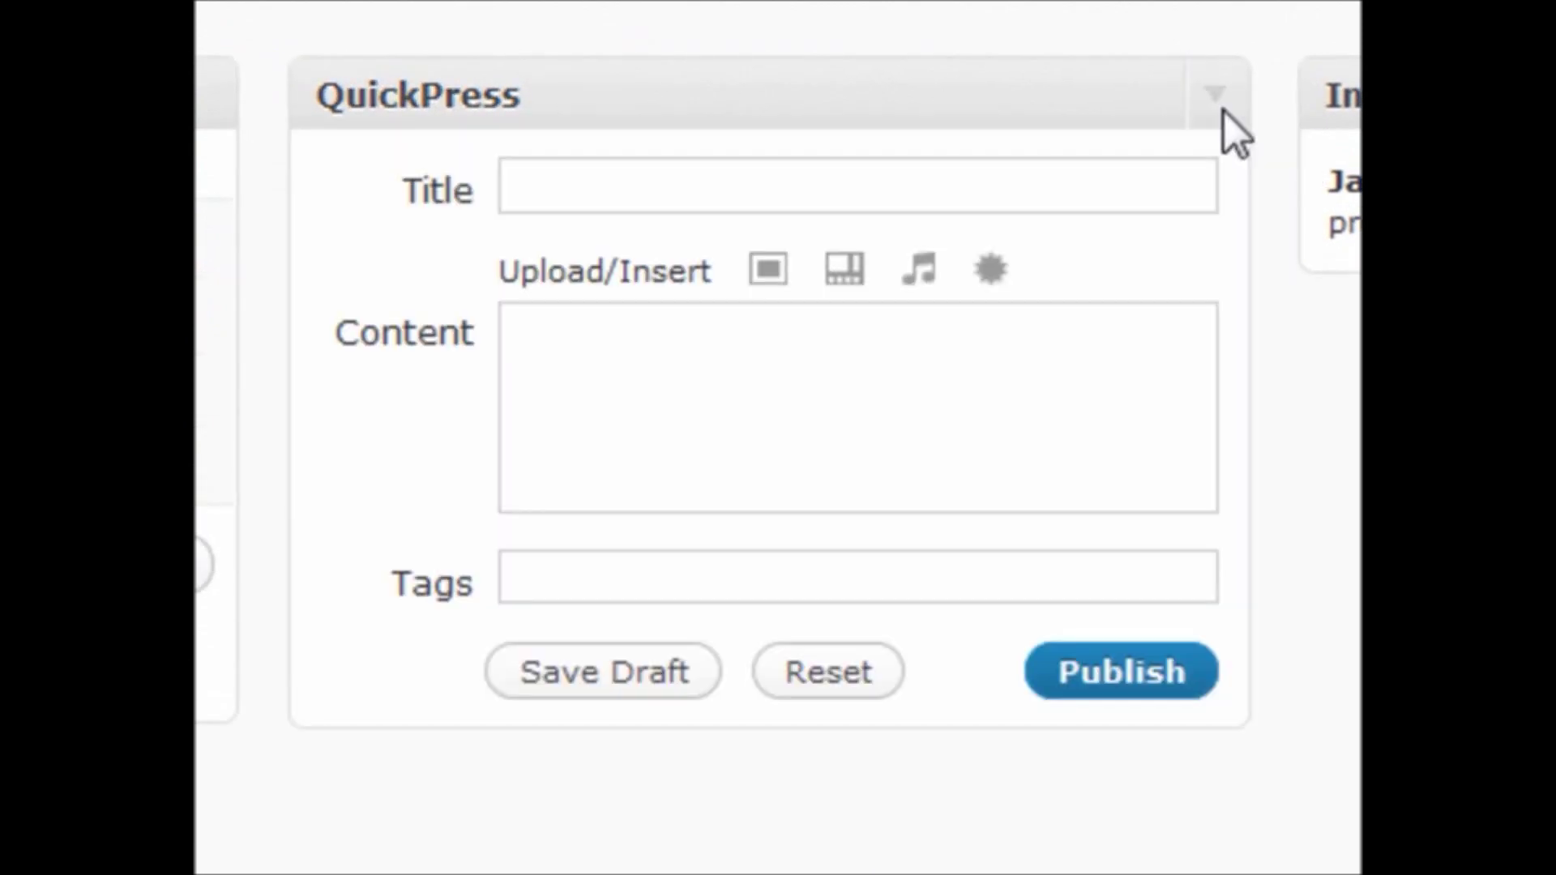
# Open the QuickPress title field for editing
pyautogui.click(592, 187)
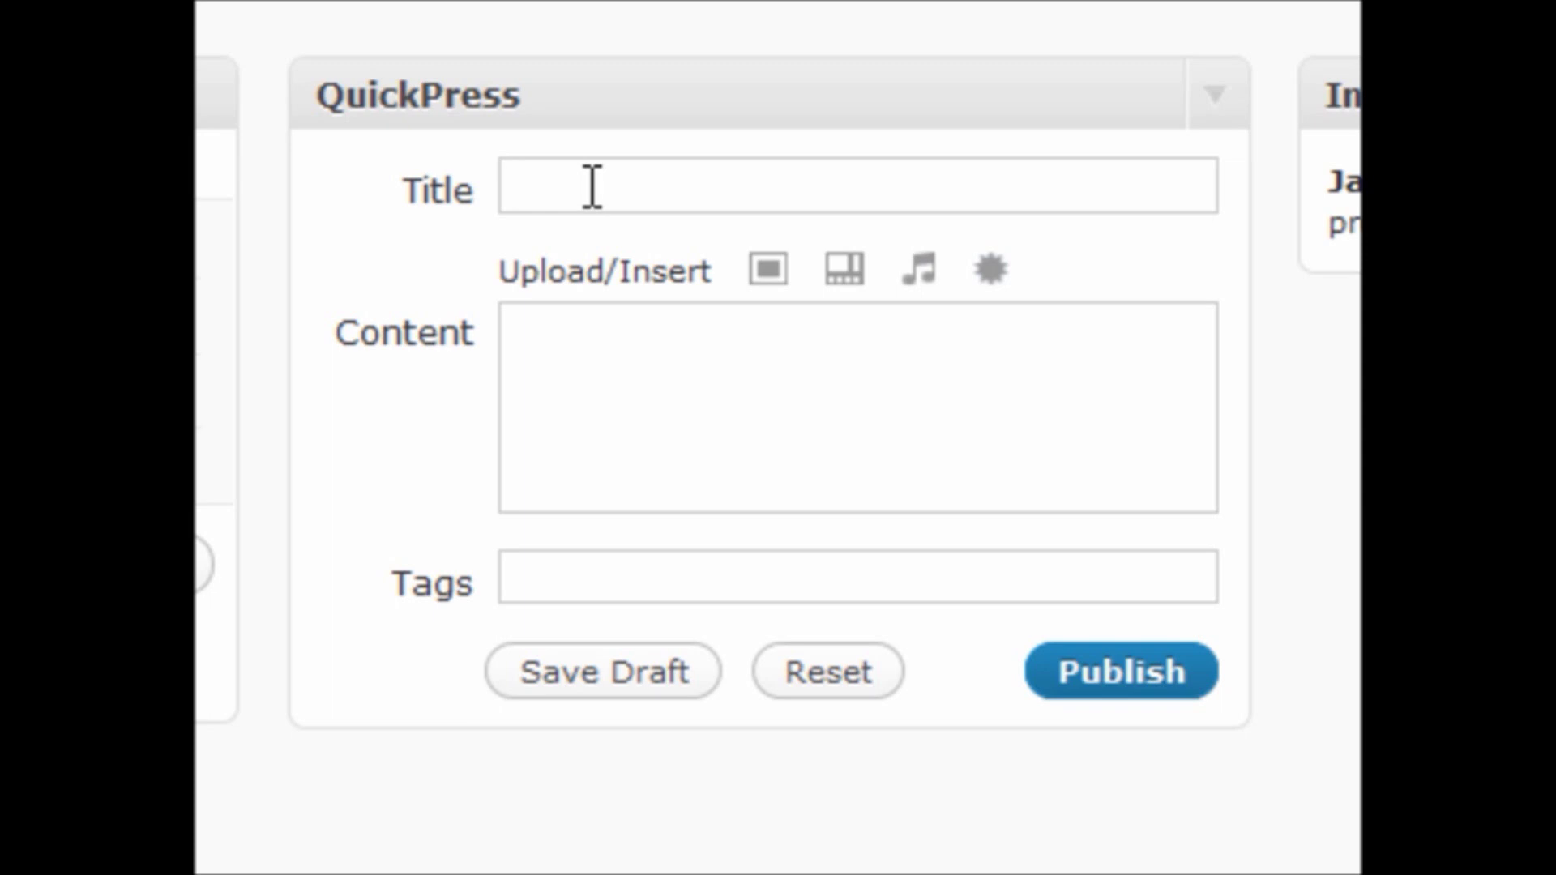